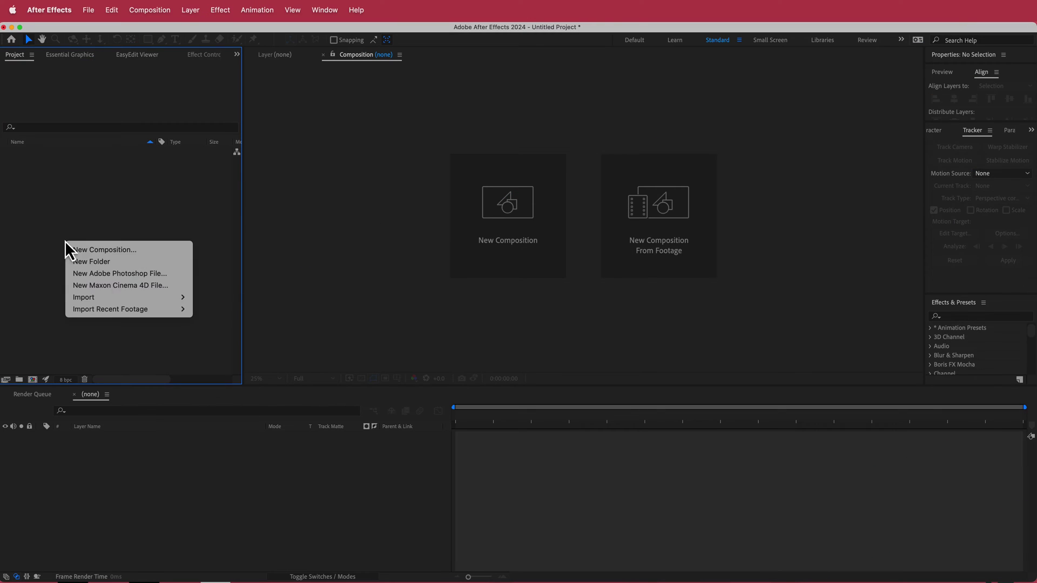
Import the phone footage and cinematic_ig.mov into the project.
mouse_move(124, 299)
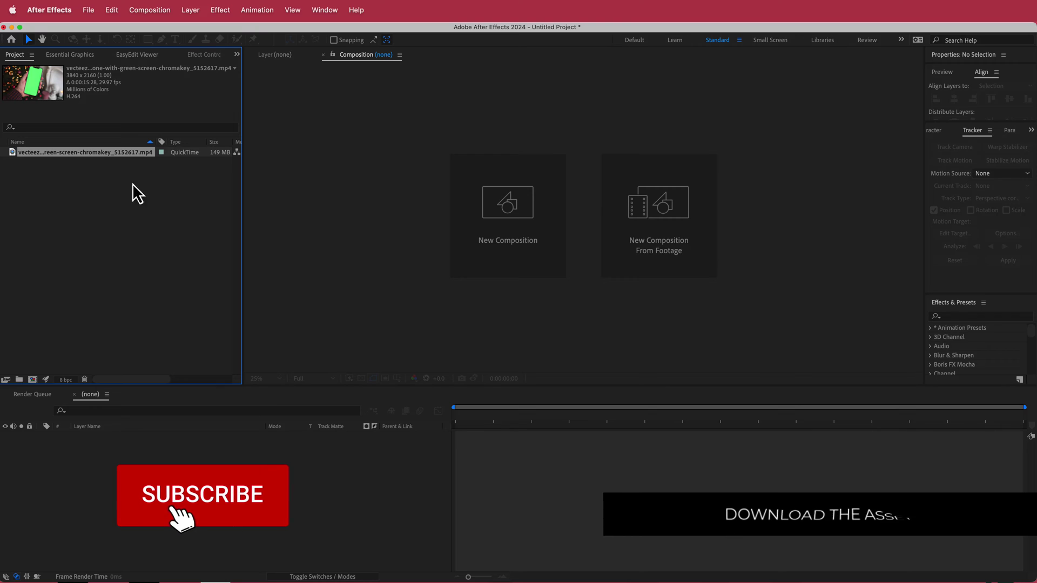
right_click(66, 201)
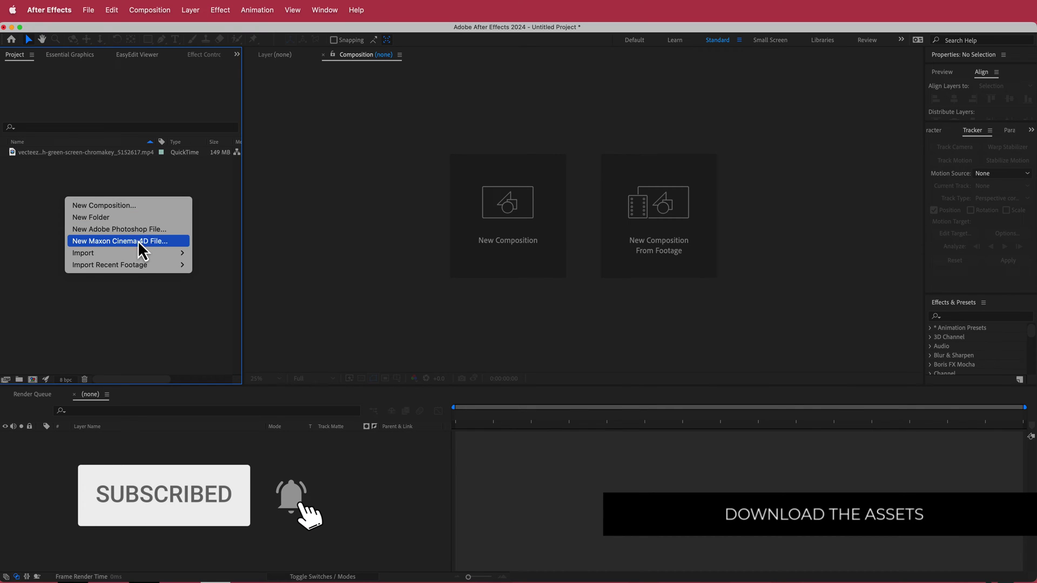
mouse_move(142, 258)
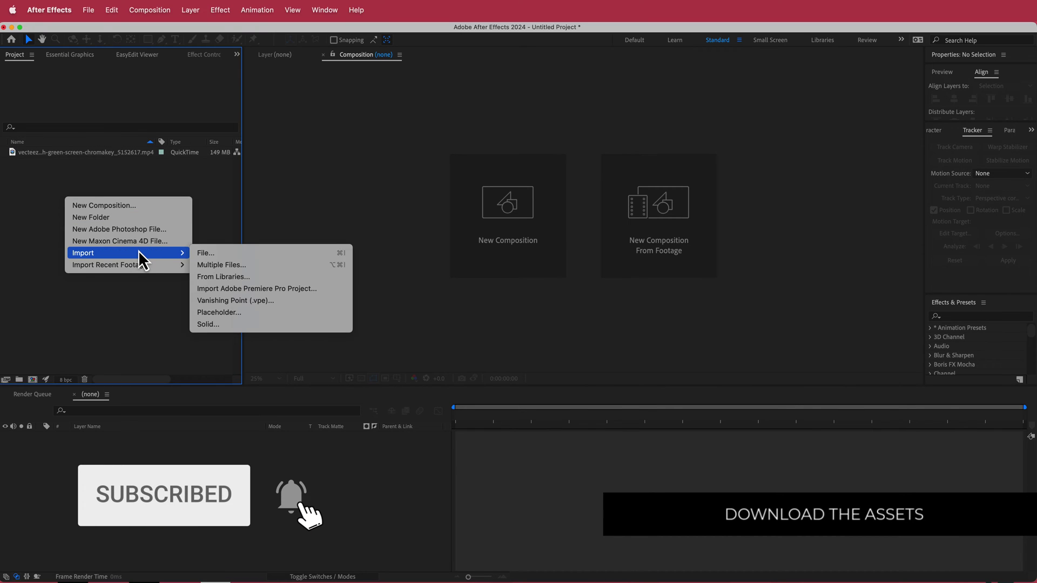
left_click(221, 254)
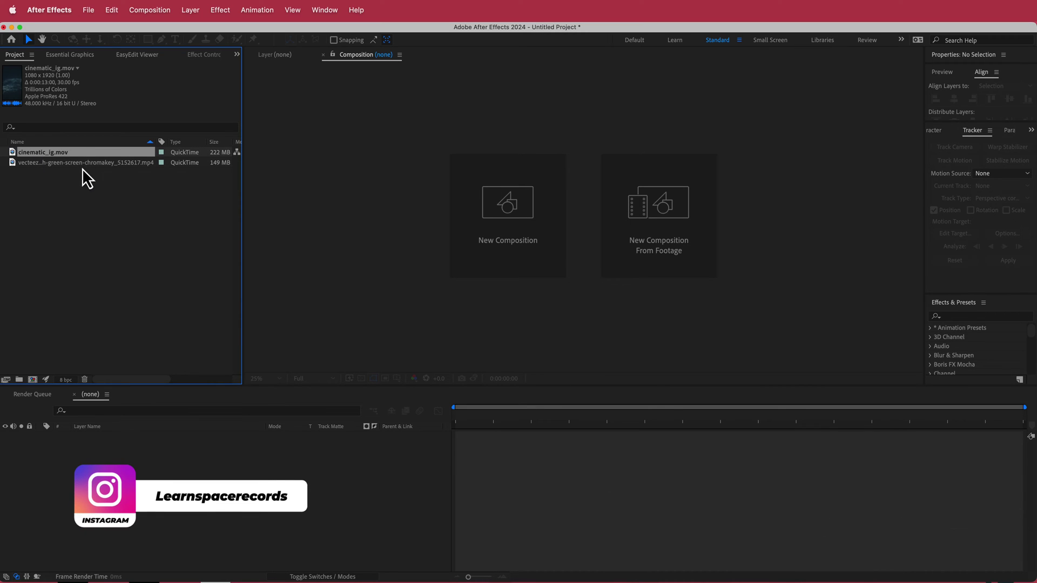
Build a composition from the phone footage and stack cinematic_ig.mov above it, hidden.
left_click_drag(78, 176, 430, 324)
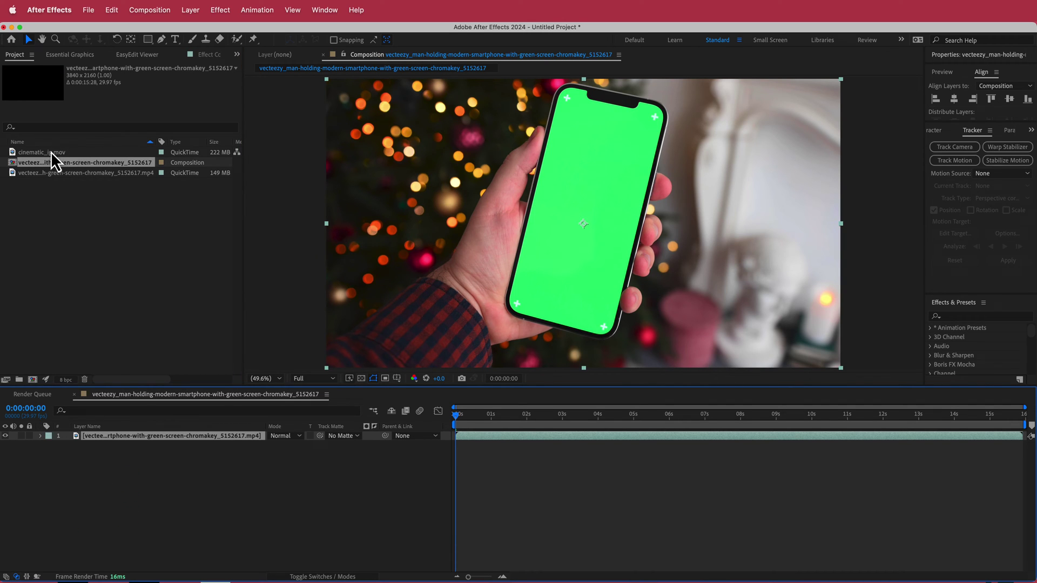
left_click_drag(51, 152, 134, 435)
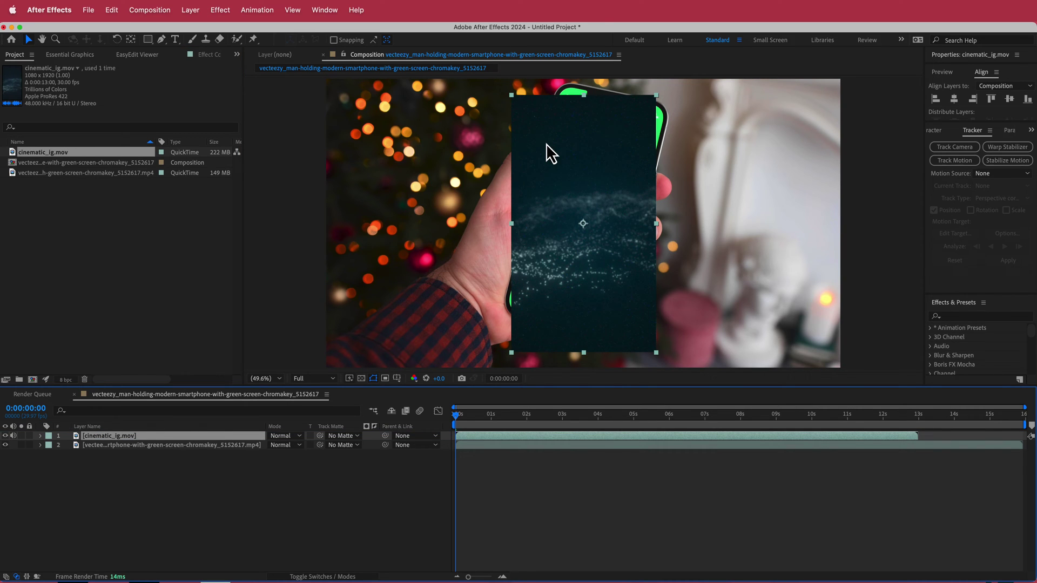
left_click(6, 436)
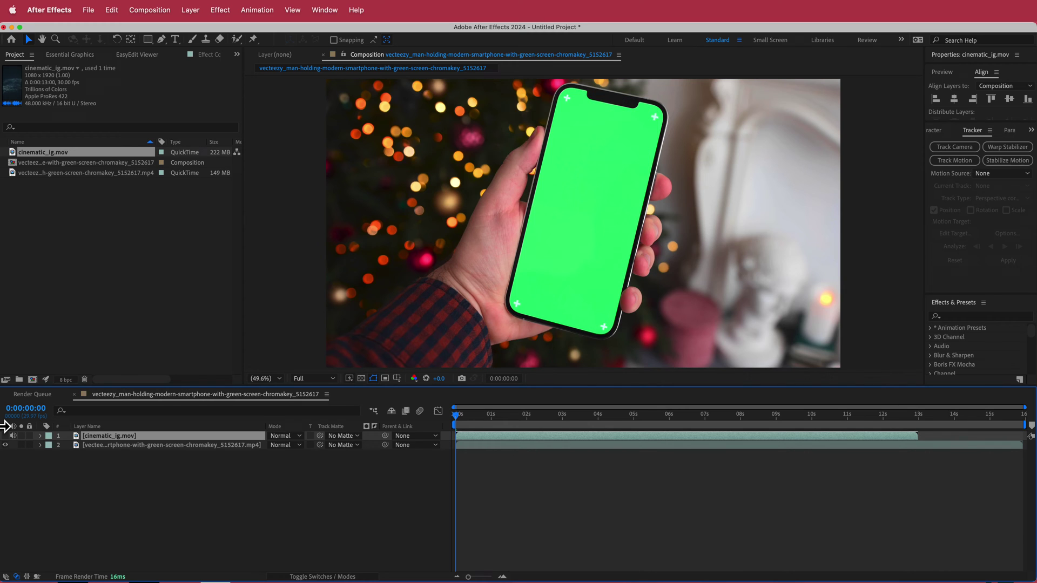
Scrub the phone footage, briefly show the cinematic layer, then hide it again and select the phone layer.
left_click(157, 446)
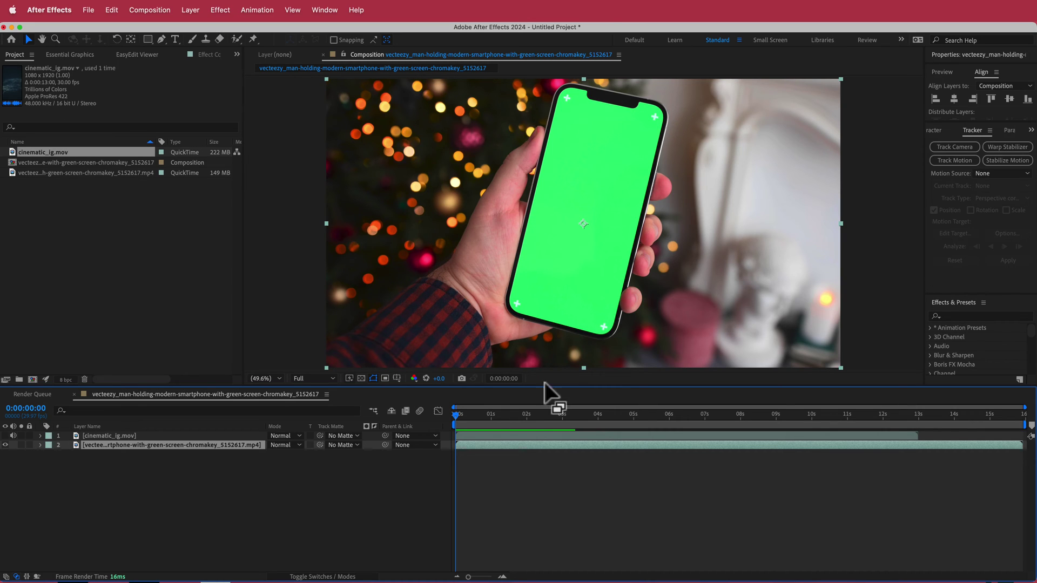
left_click_drag(465, 424, 435, 398)
left_click(109, 436)
left_click(5, 436)
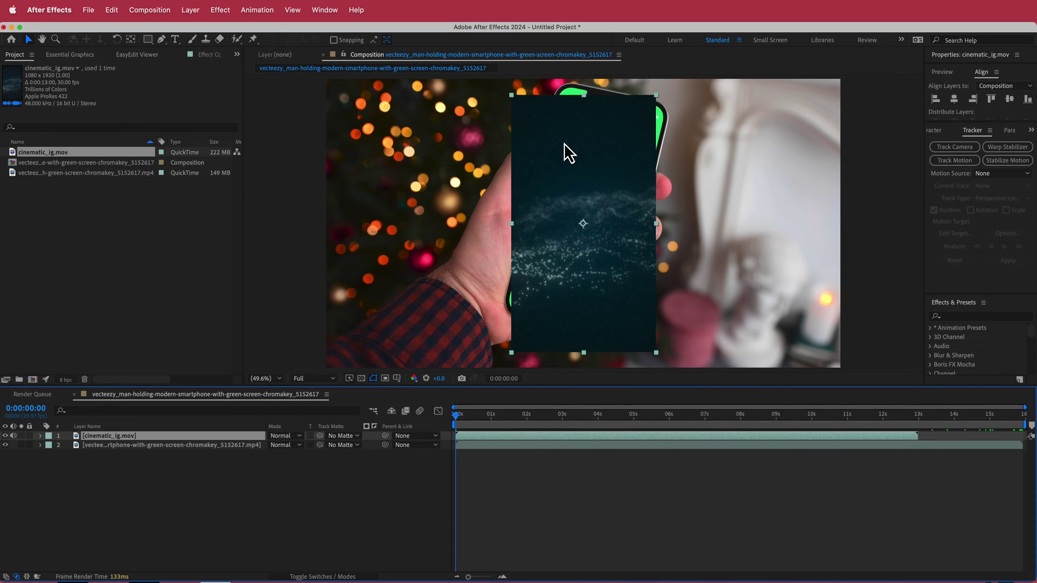
left_click(7, 443)
left_click(5, 436)
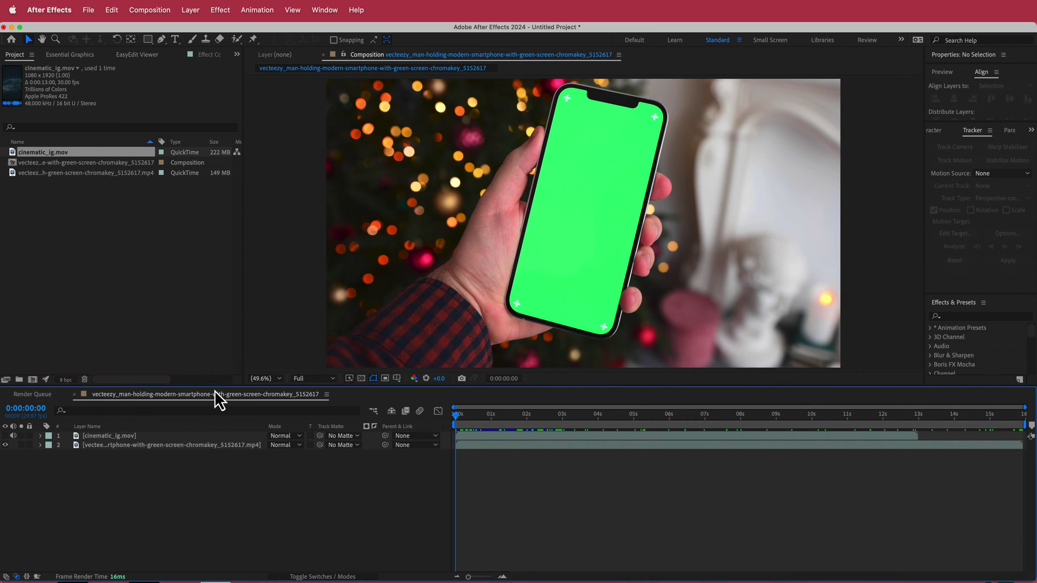
left_click(141, 445)
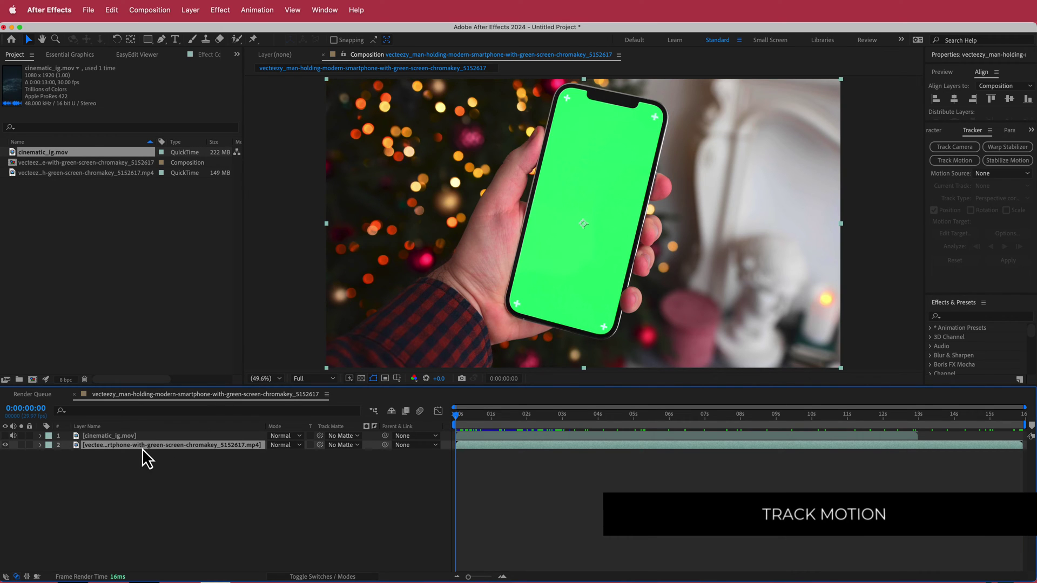
Start a Perspective corner pin motion track on the phone footage layer.
right_click(154, 447)
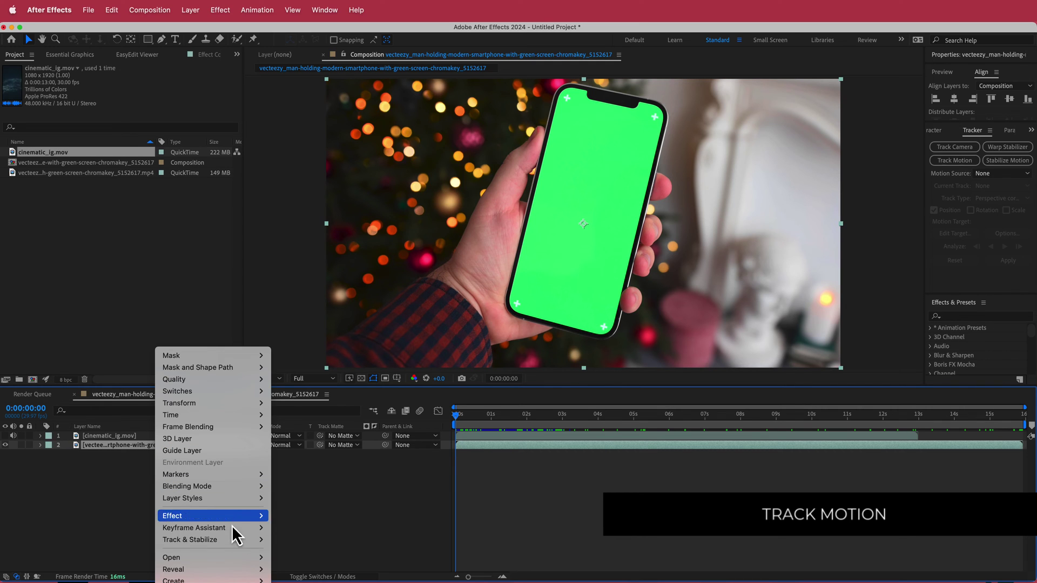
mouse_move(230, 539)
left_click(309, 563)
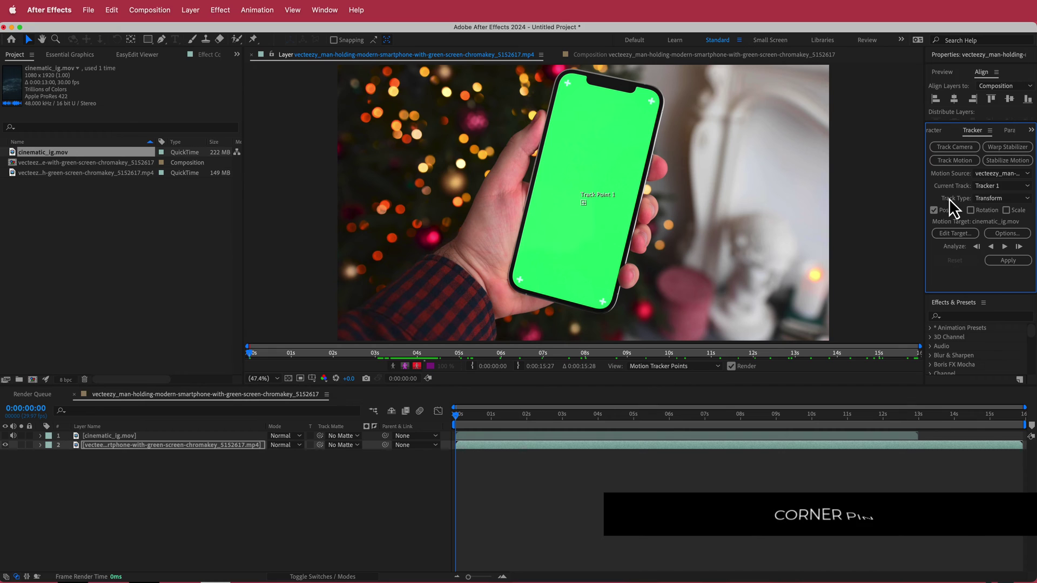
left_click(985, 199)
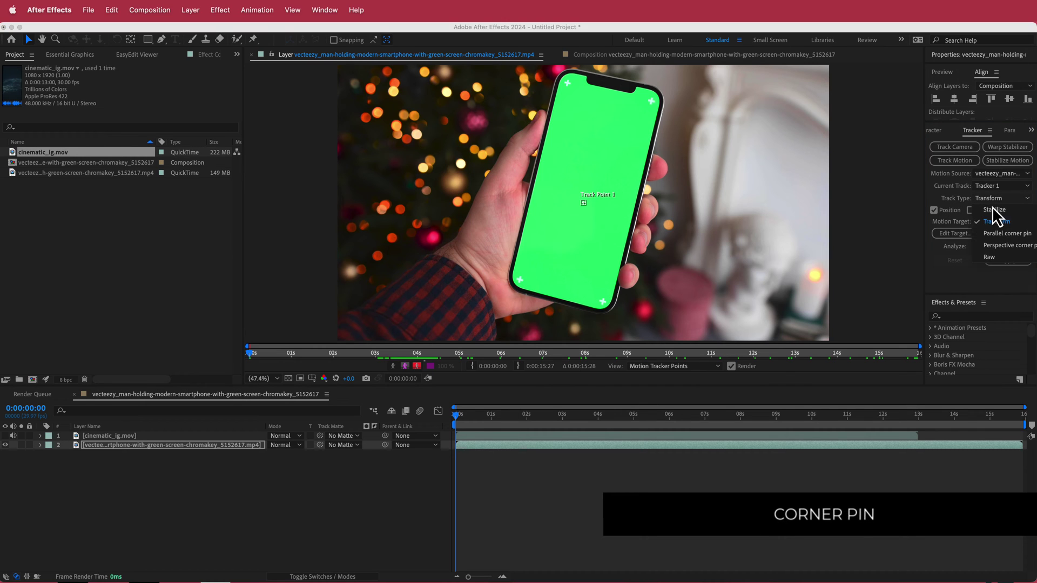
left_click(1004, 246)
Place Track Point 1 on the phone screen's top-left corner.
scroll(580, 199, "up", 4)
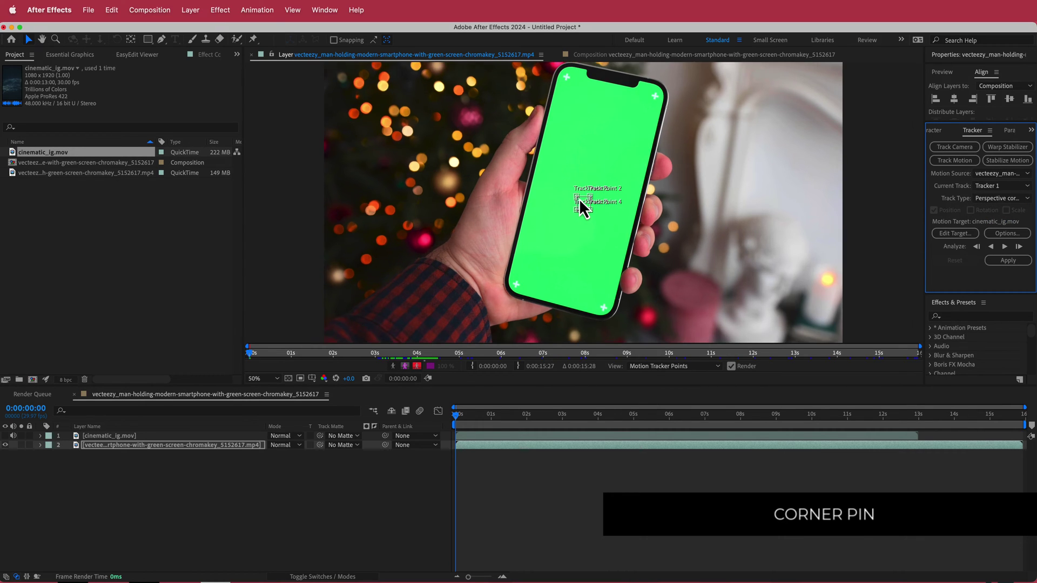
key("space")
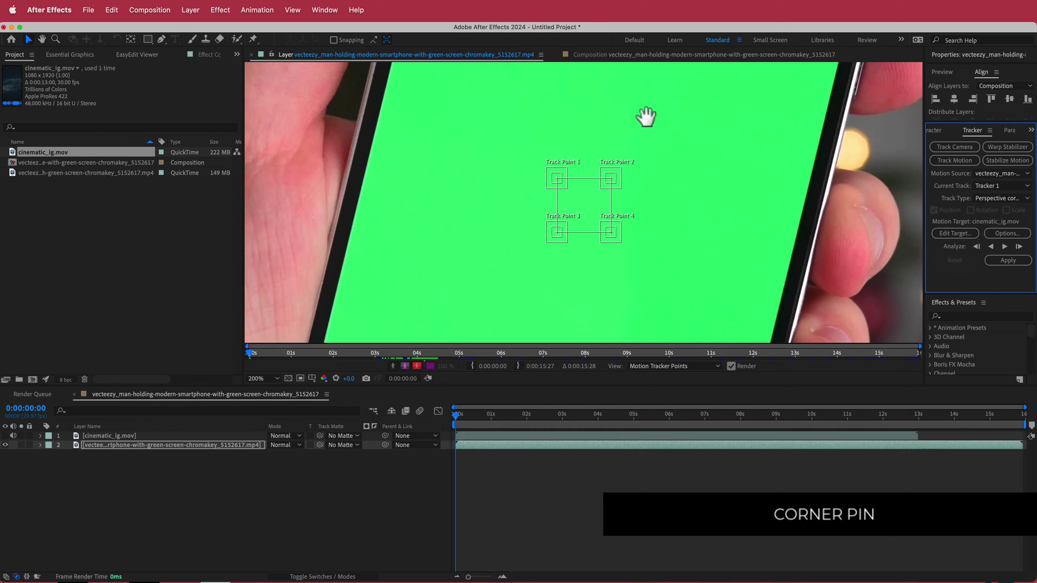
left_click_drag(646, 115, 539, 158)
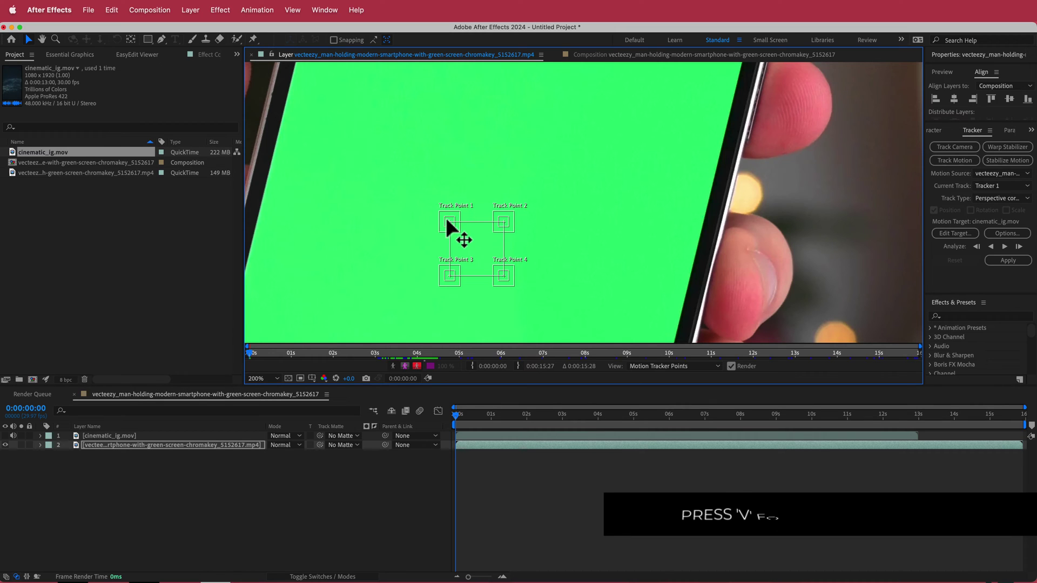
left_click_drag(448, 224, 414, 155)
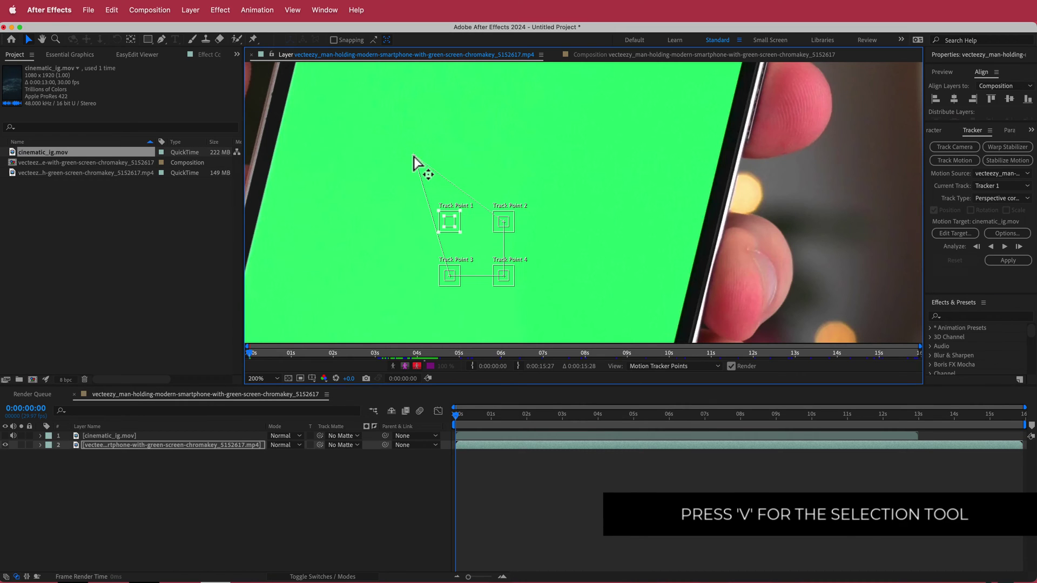
left_click(485, 169)
key("super+z")
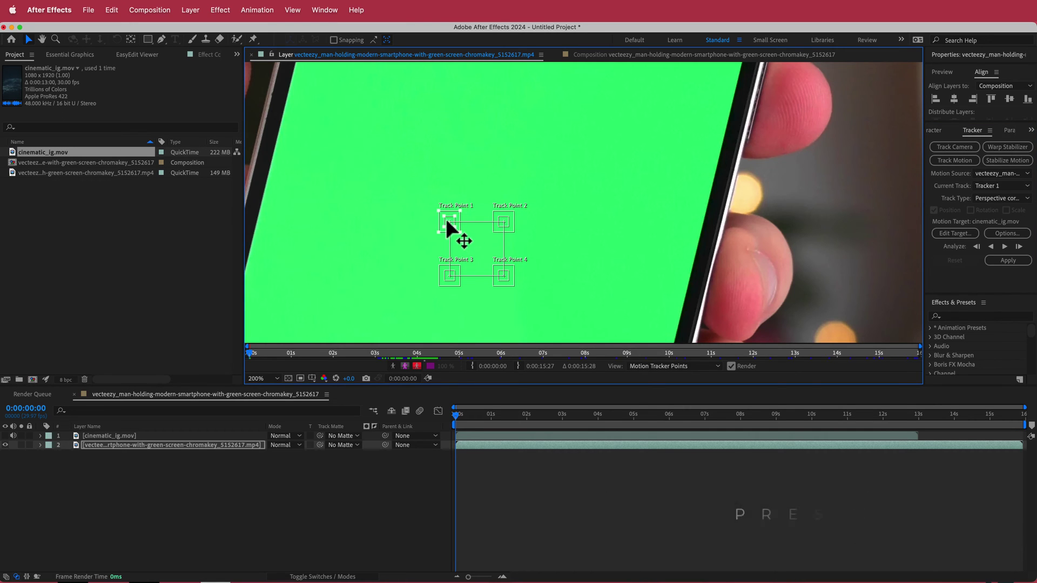
left_click_drag(448, 221, 409, 142)
Position Track Points 2, 3 and 4 on the screen's remaining corners, then zoom out to see the phone.
key("h")
left_click_drag(574, 294, 492, 154)
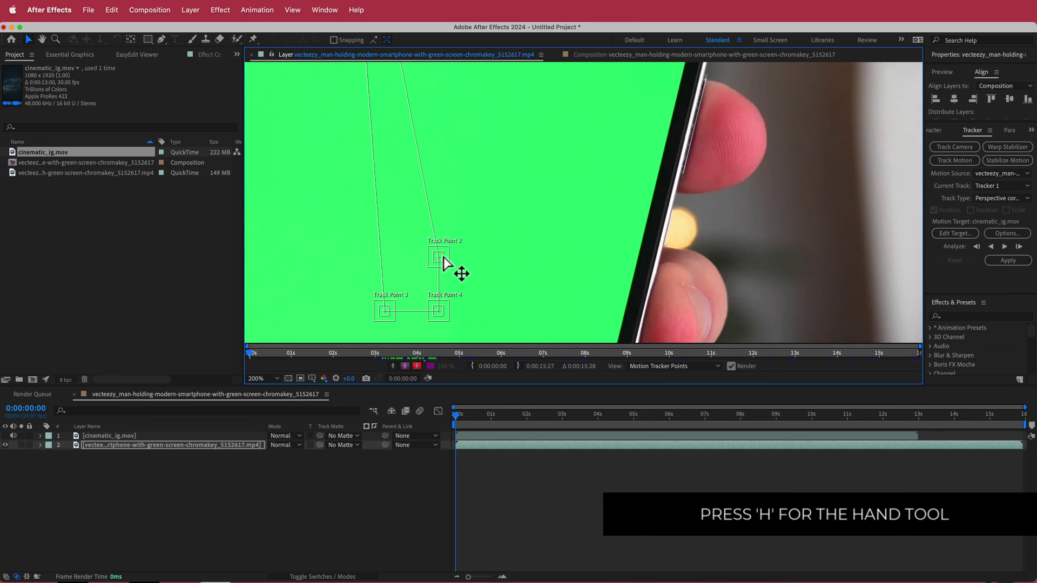
left_click_drag(440, 255, 700, 96)
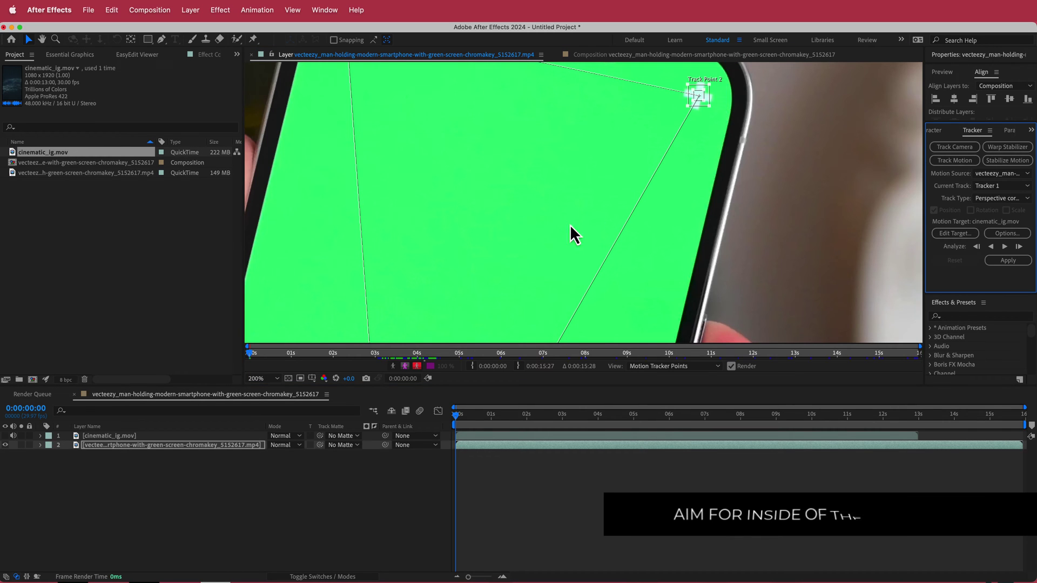
key("h")
left_click_drag(507, 257, 570, 167)
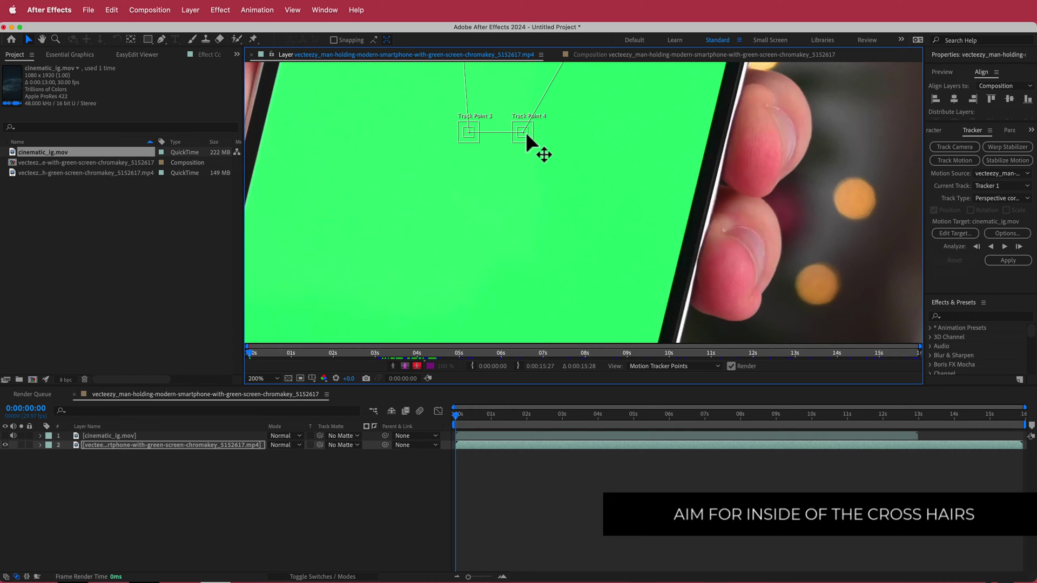
left_click_drag(526, 137, 577, 173)
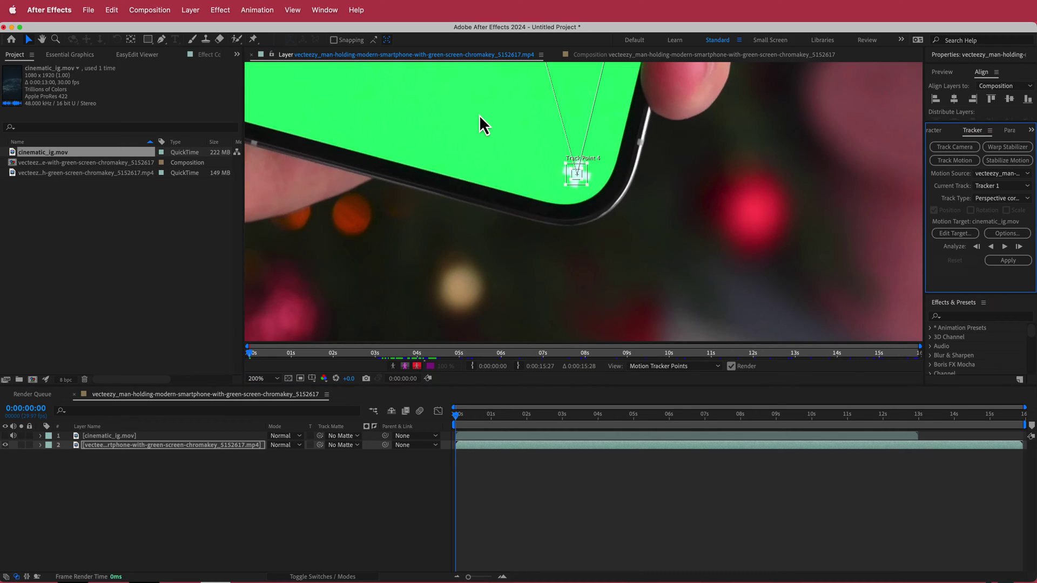
left_click_drag(480, 116, 304, 265)
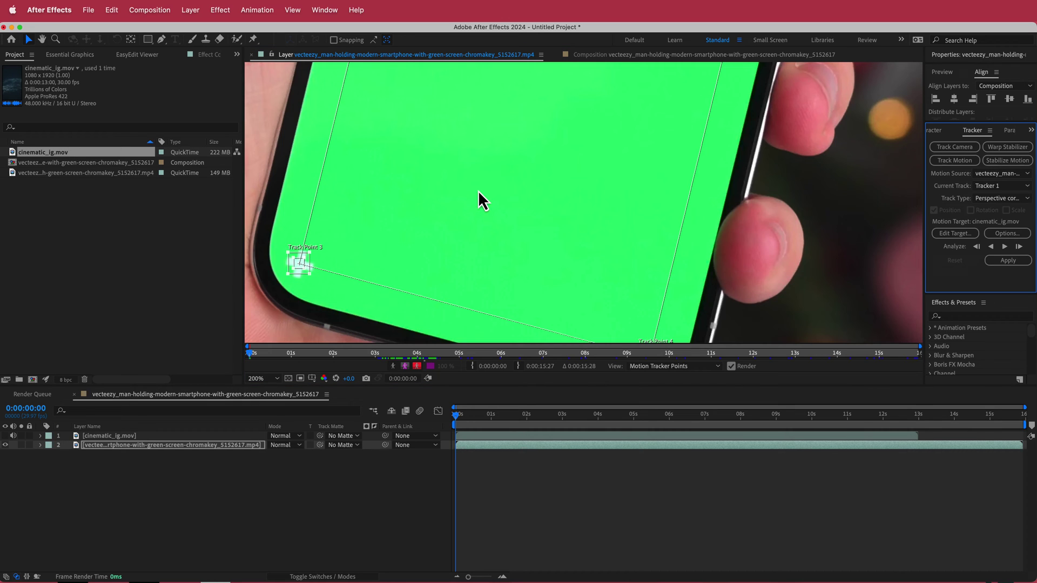
key("comma")
key("comma")
key("comma")
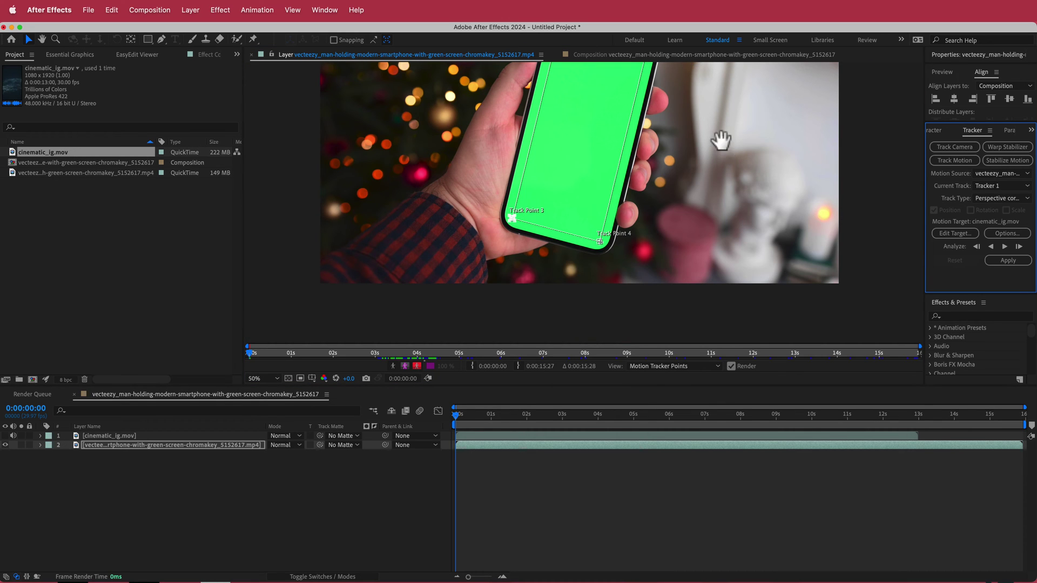
left_click_drag(720, 138, 680, 213)
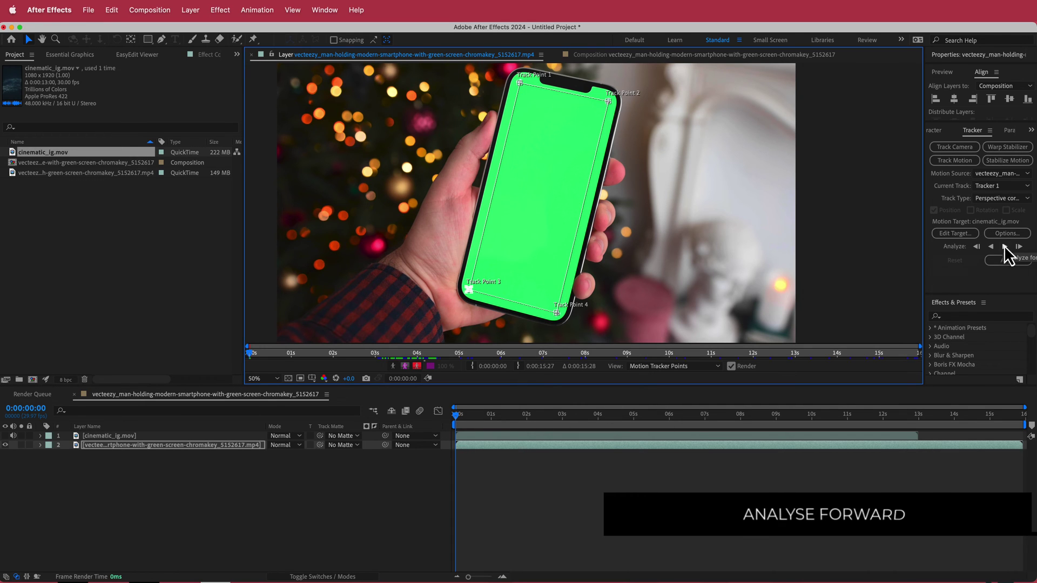
Track the four points forward and apply them to cinematic_ig.mov as a corner pin.
left_click(1004, 247)
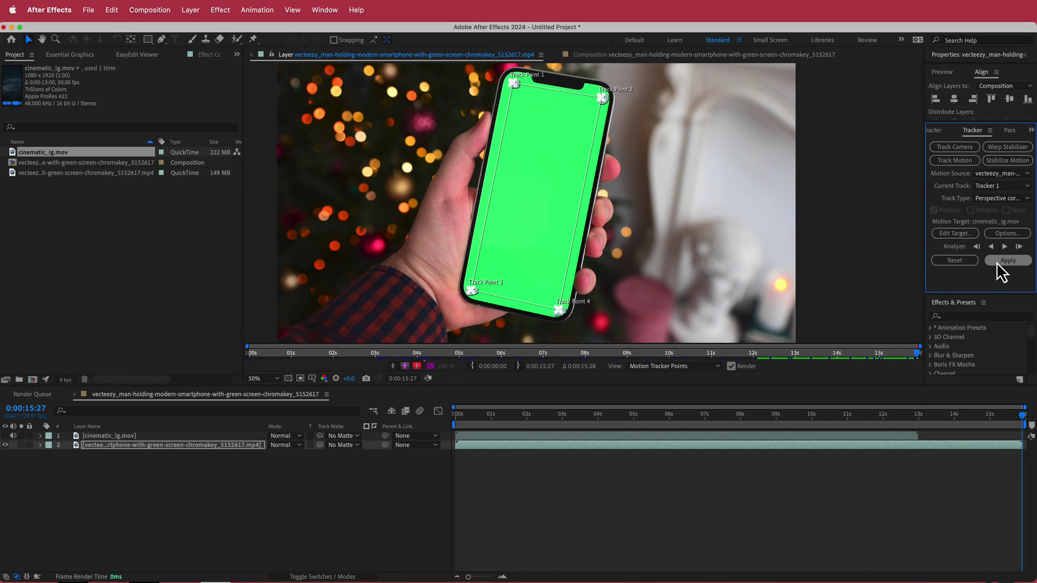
left_click(953, 233)
left_click(519, 296)
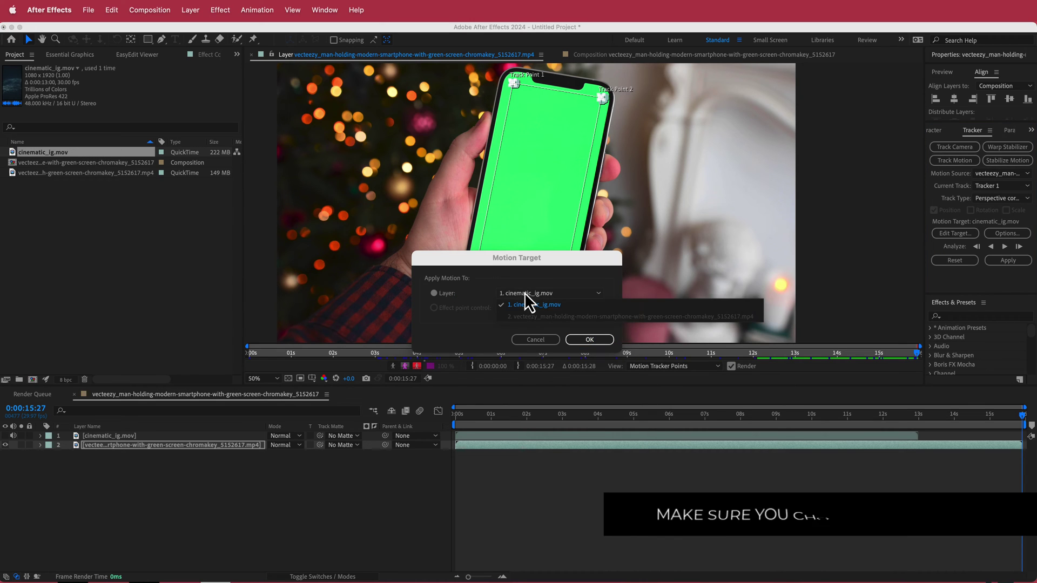
left_click(534, 311)
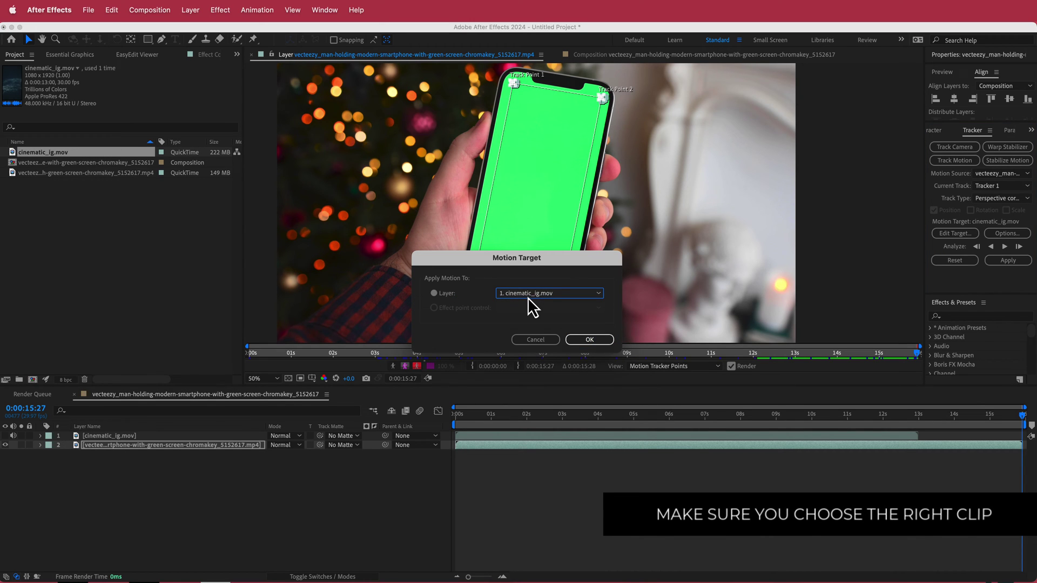
left_click(602, 338)
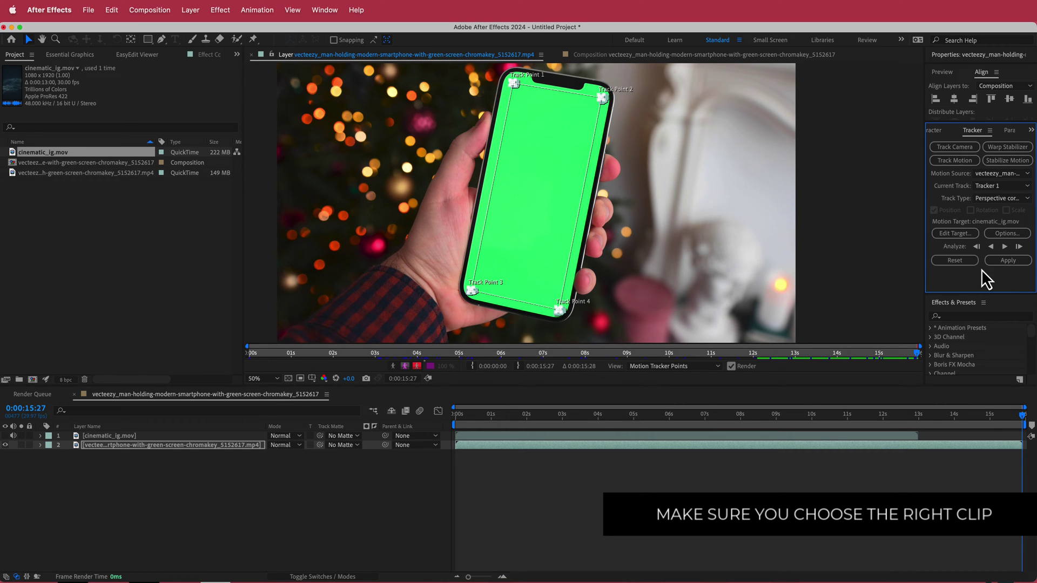
left_click(1008, 261)
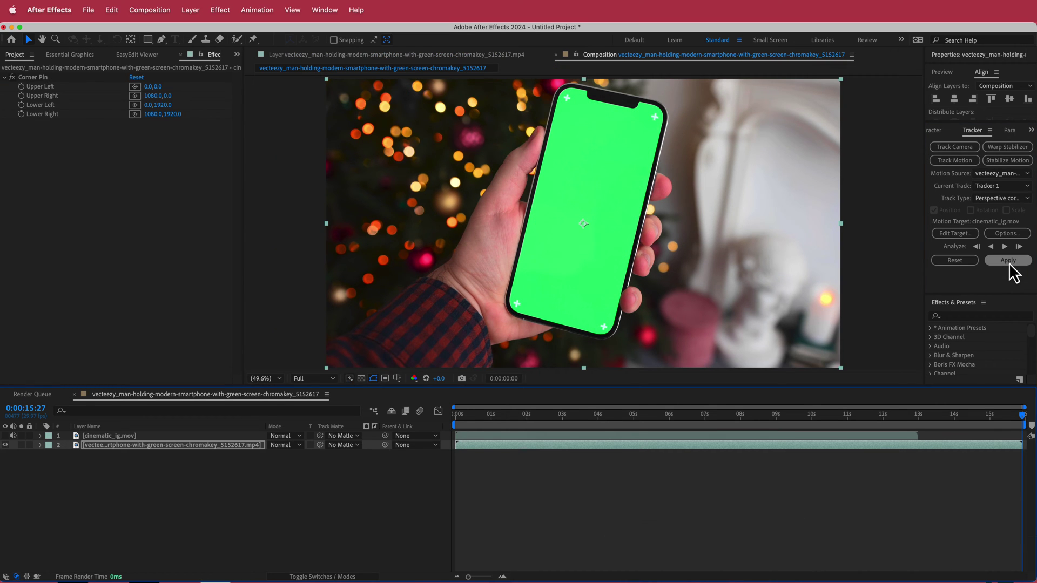
Preview the pinned clip at 0:00:02:07 and raise cinematic_ig.mov's Scale to 132%.
scroll(494, 487, "up", 2)
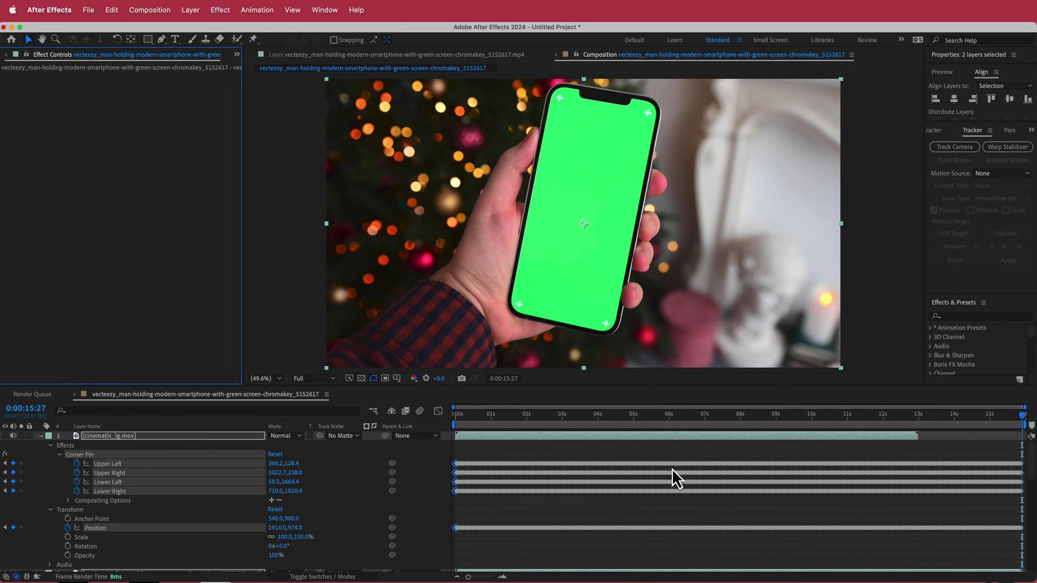
scroll(439, 453, "down", 7)
scroll(543, 472, "up", 7)
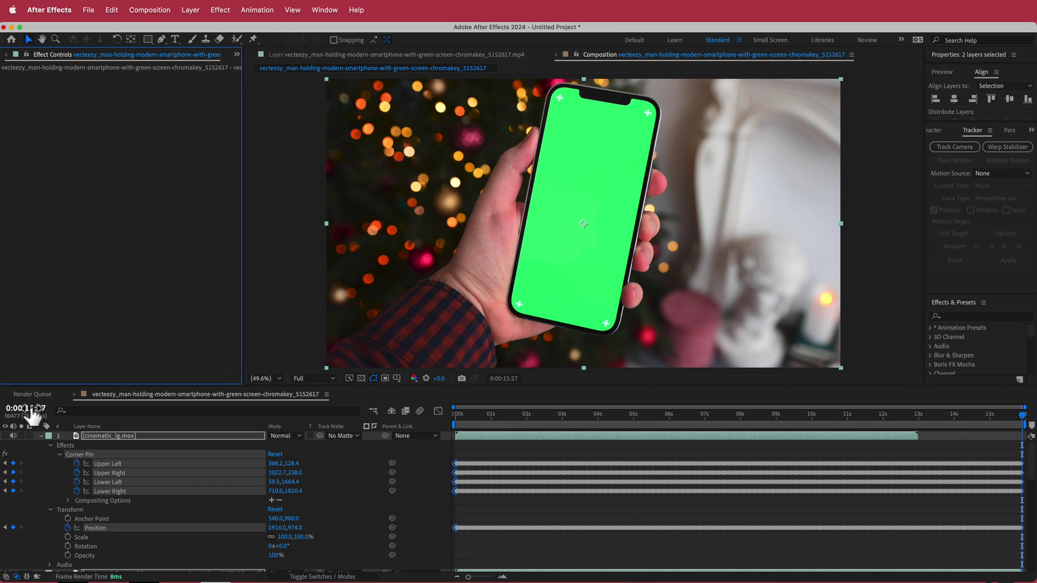
left_click(8, 446)
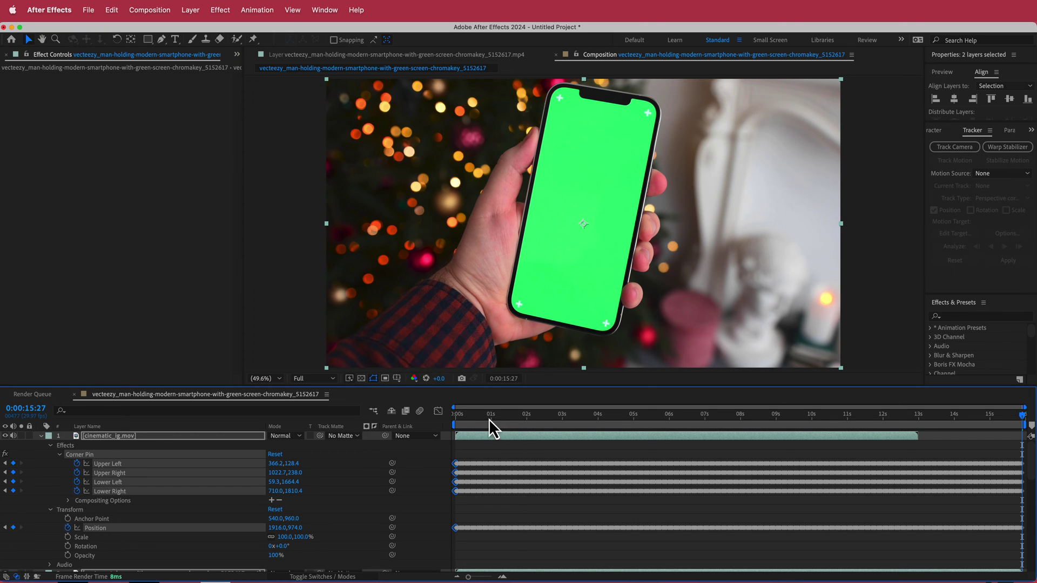
left_click(103, 438)
left_click_drag(459, 417, 426, 405)
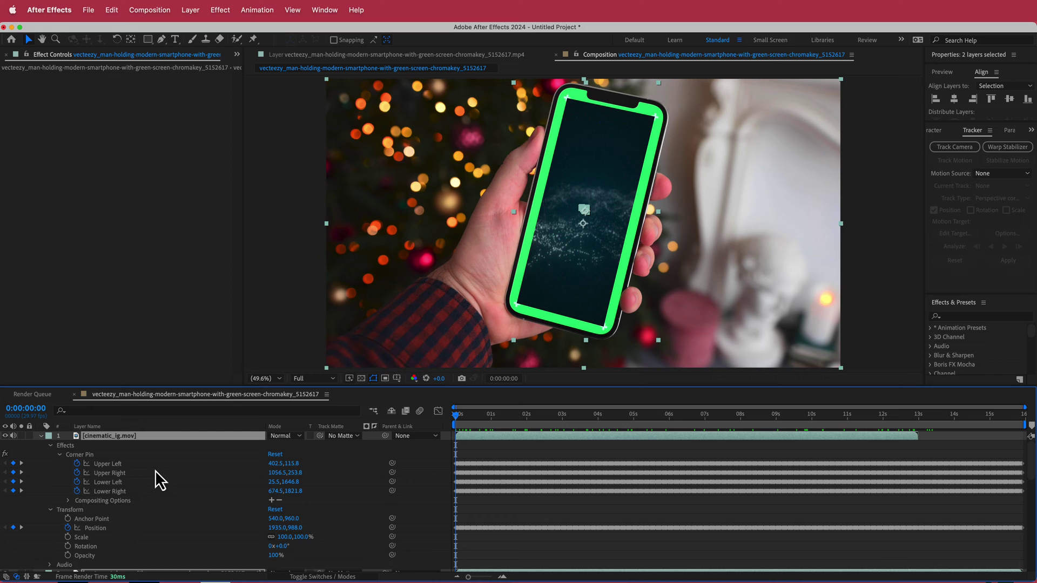
left_click(120, 438)
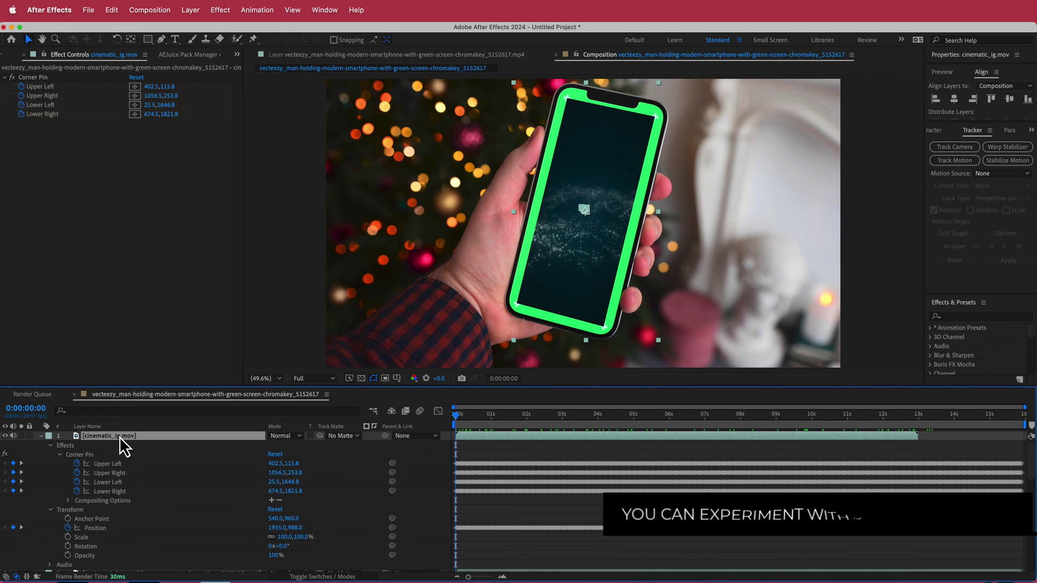
key("s")
left_click_drag(278, 446, 301, 446)
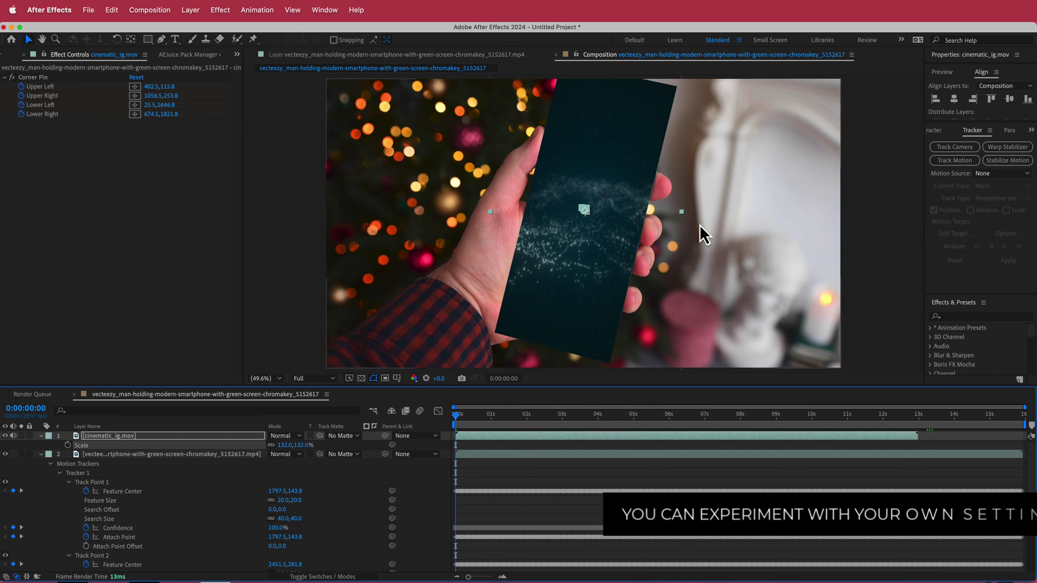
left_click(110, 440)
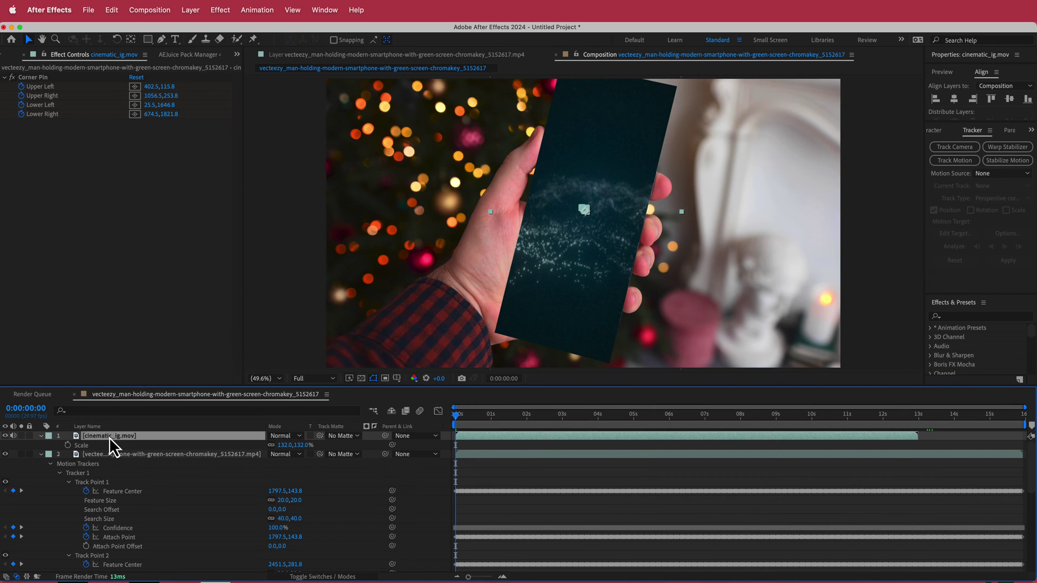
scroll(130, 573, "down", 3)
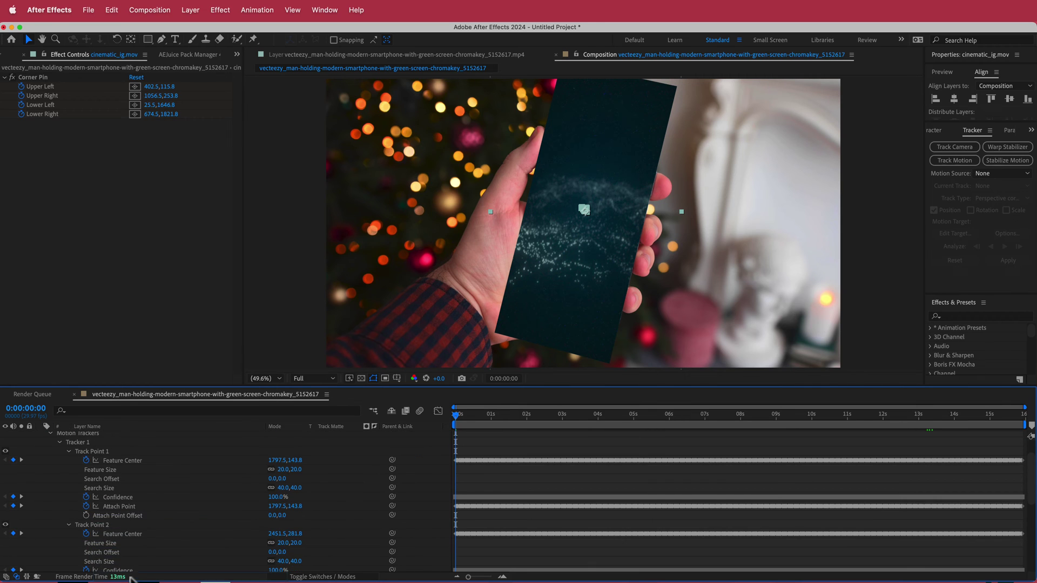
Apply Keylight (1.2) to the phone footage and sample its green screen as the Screen Colour.
scroll(134, 571, "down", 10)
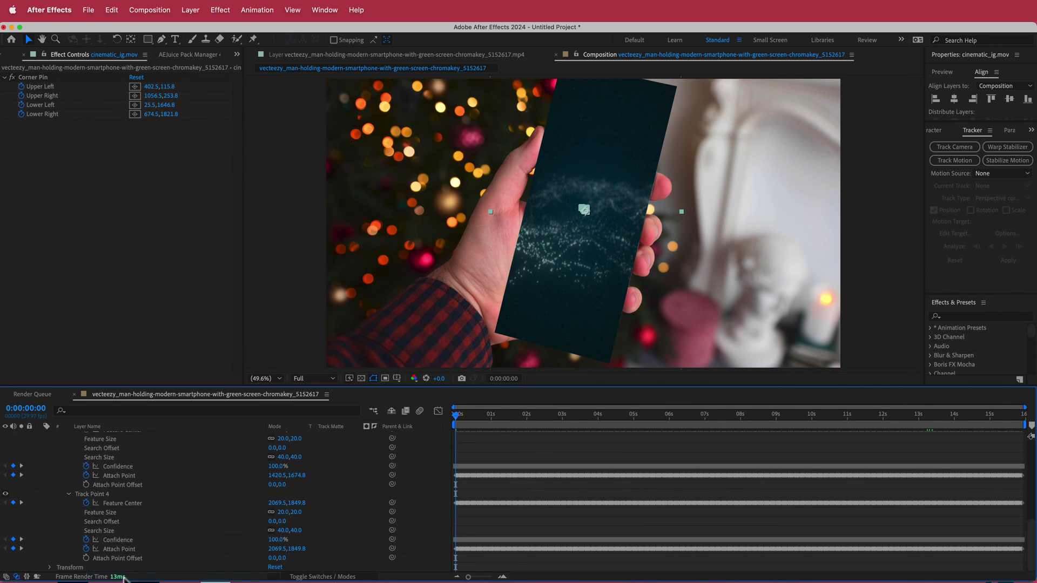
scroll(121, 570, "down", 1)
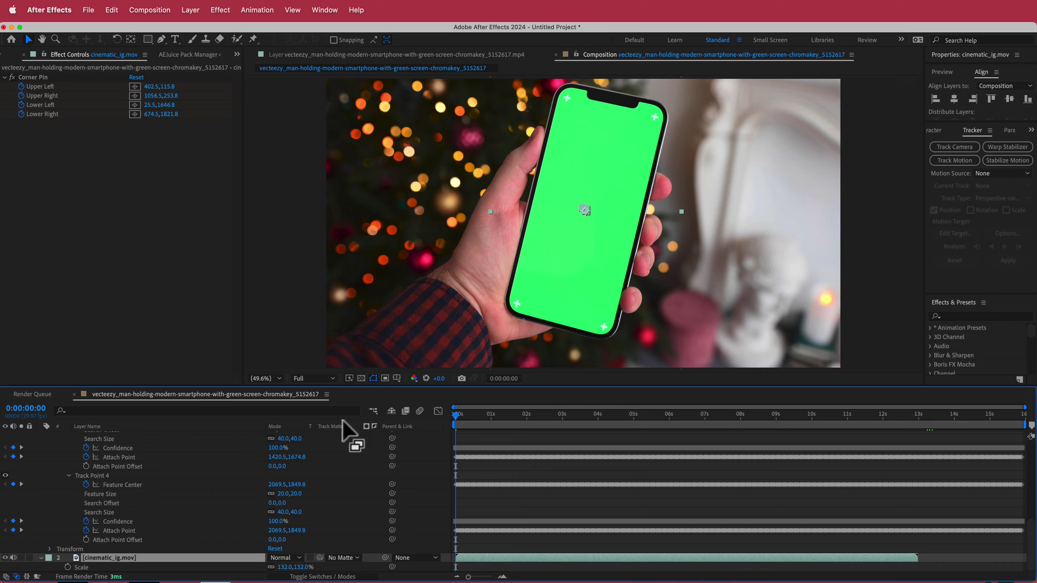
scroll(122, 528, "up", 15)
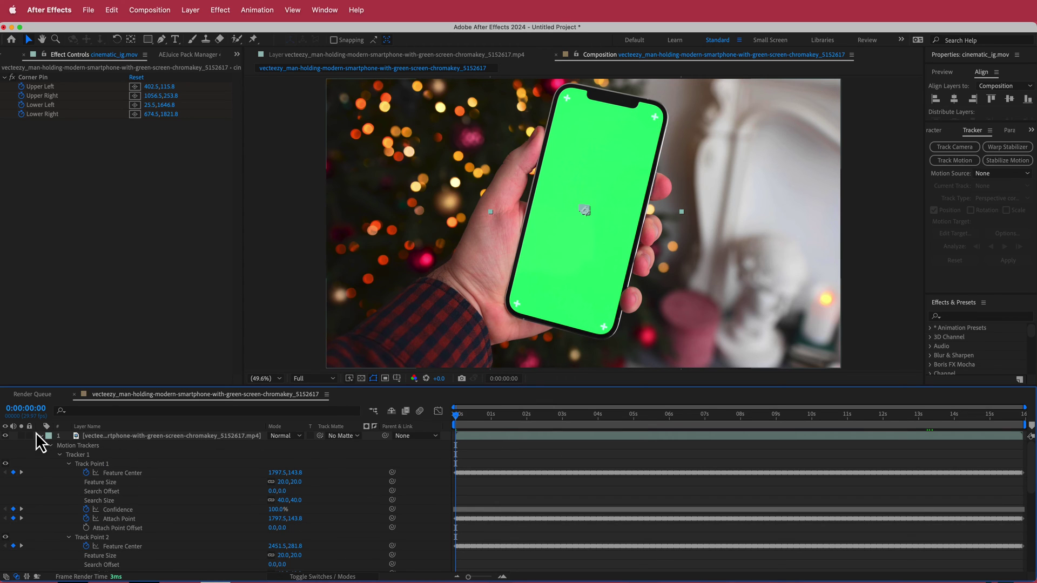
left_click(41, 438)
left_click(130, 436)
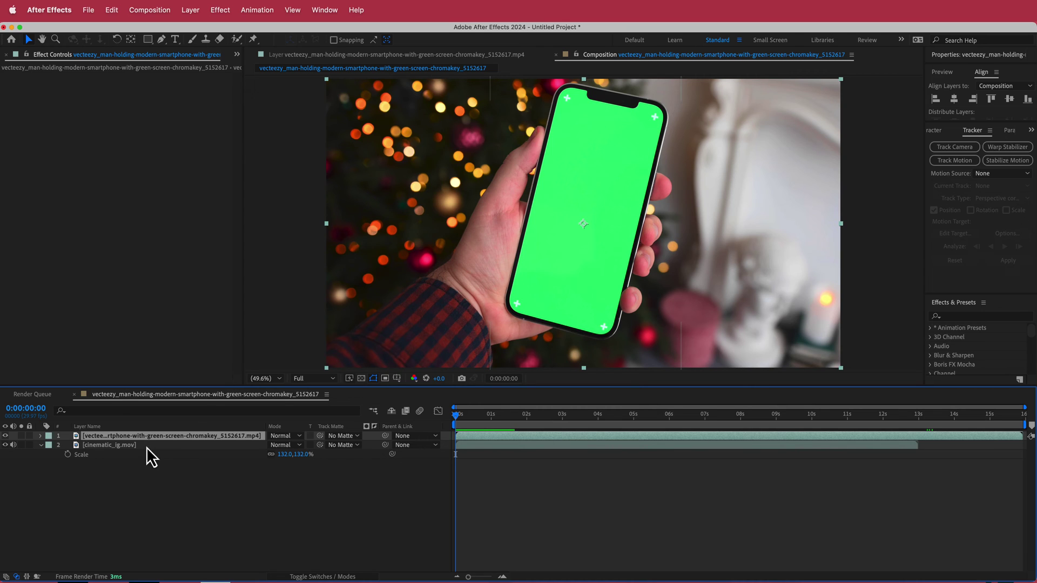
key("ctrl+space")
type("key")
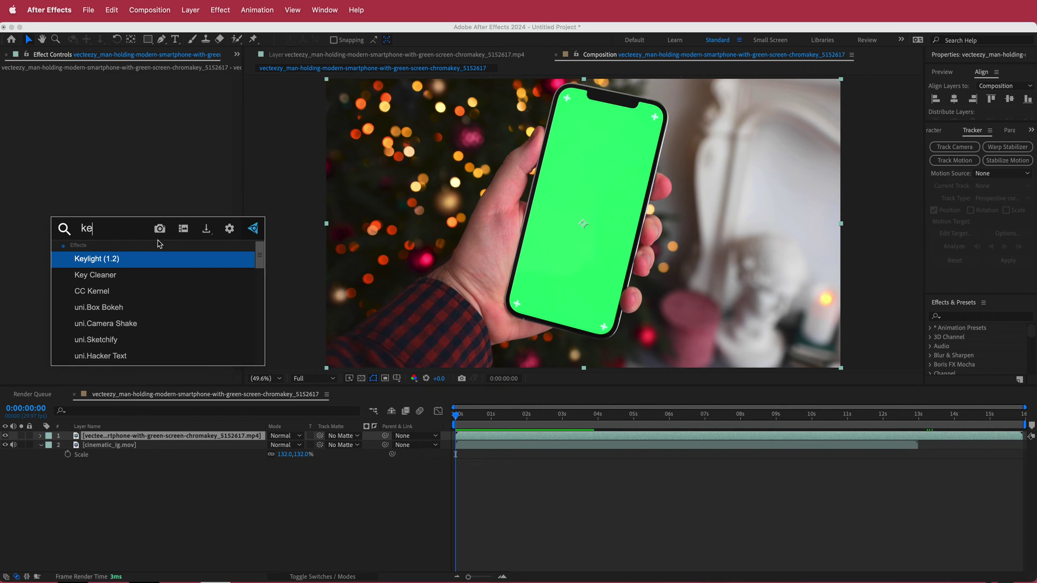
left_click(138, 261)
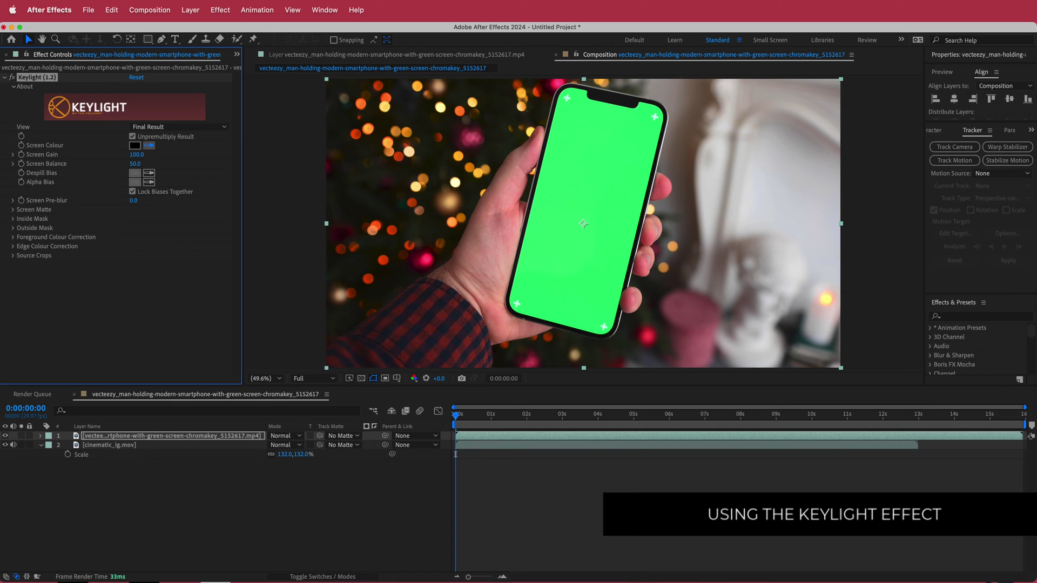
left_click(149, 145)
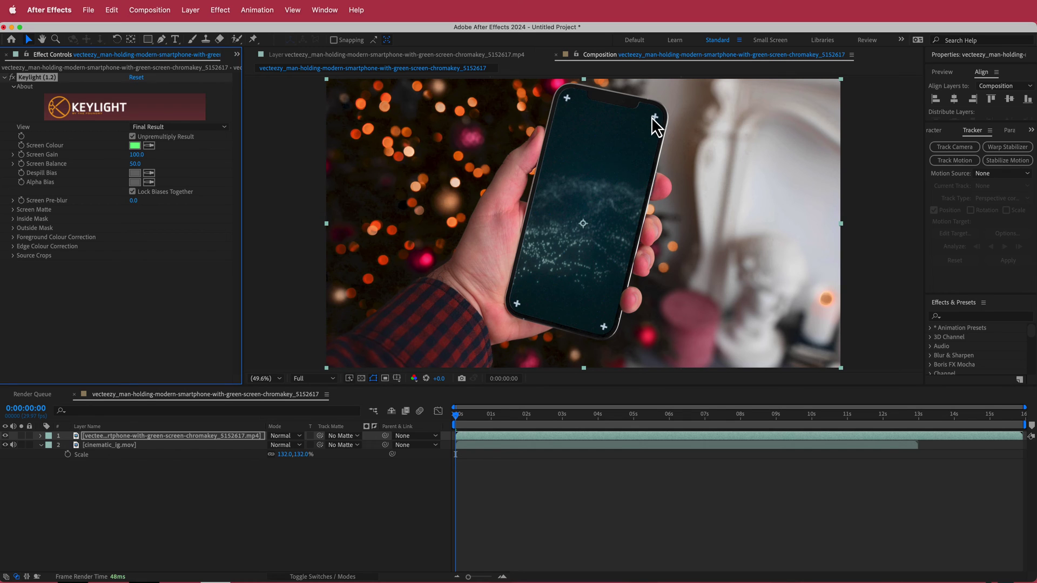
In Screen Matte view, set Clip White 62, Clip Black 38 and Screen Despot White 13.2.
left_click(198, 128)
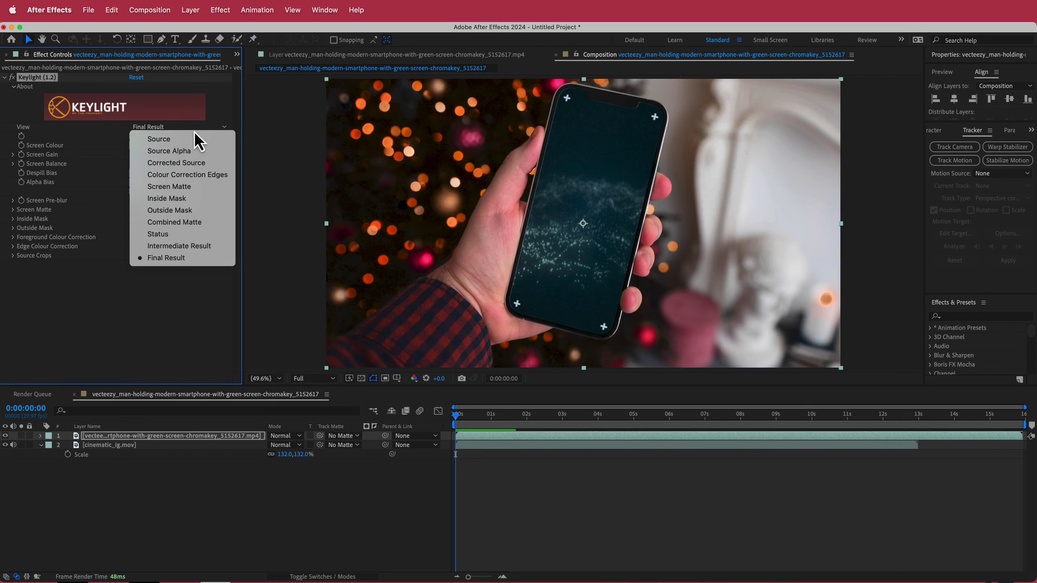
left_click(190, 187)
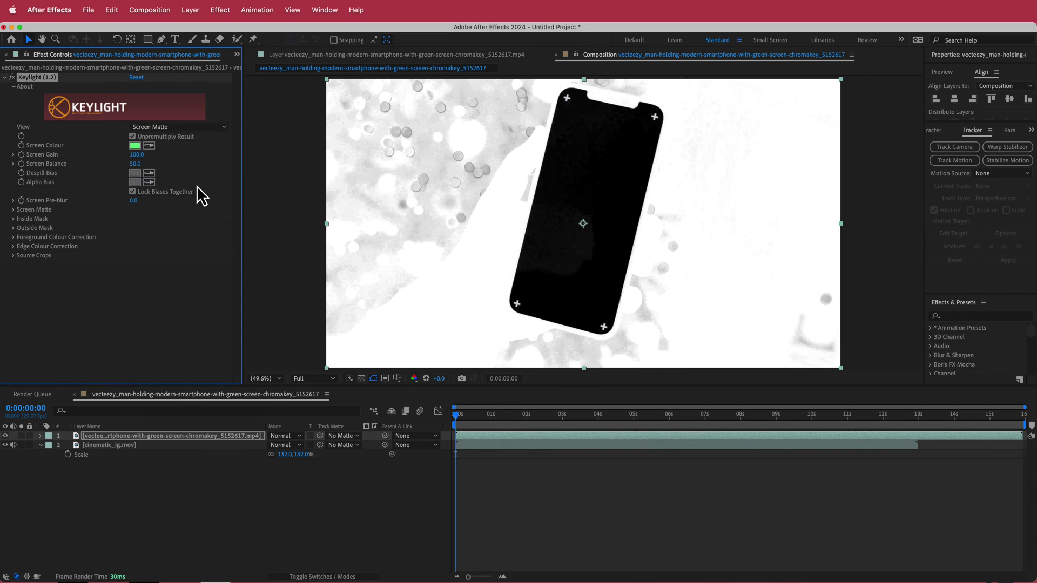
left_click(13, 210)
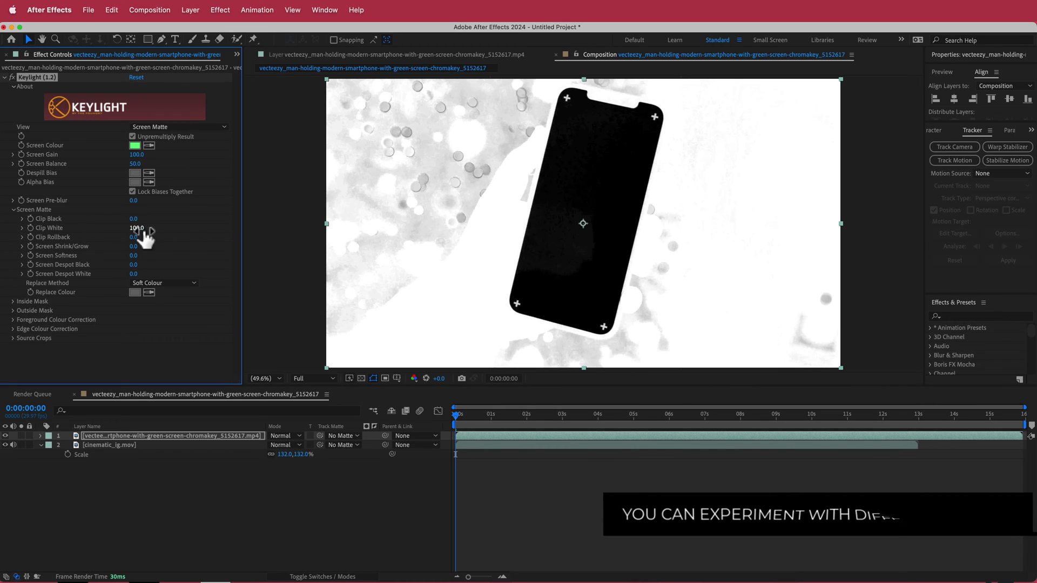
left_click_drag(142, 230, 111, 226)
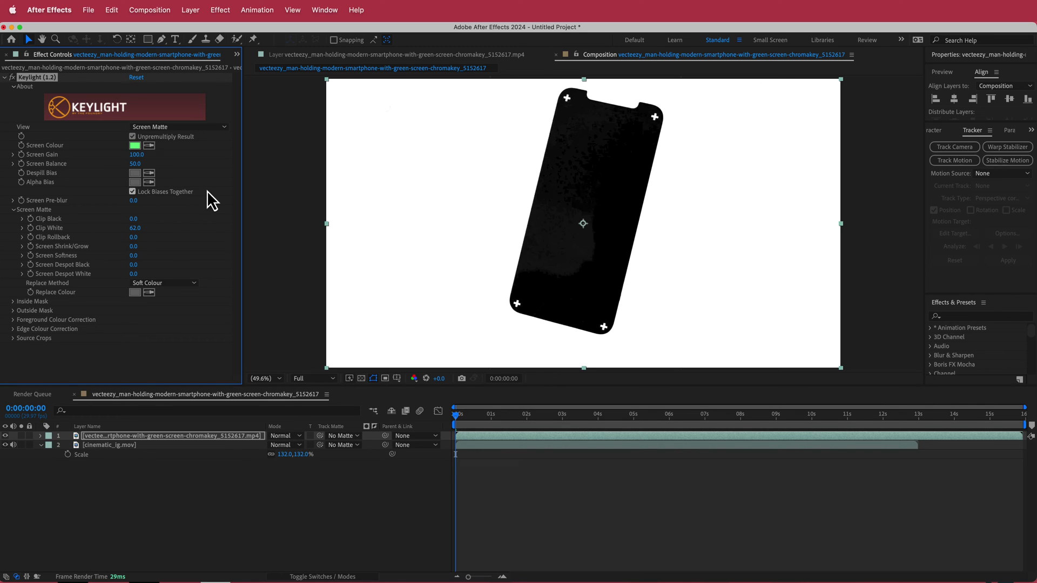
left_click_drag(136, 218, 159, 216)
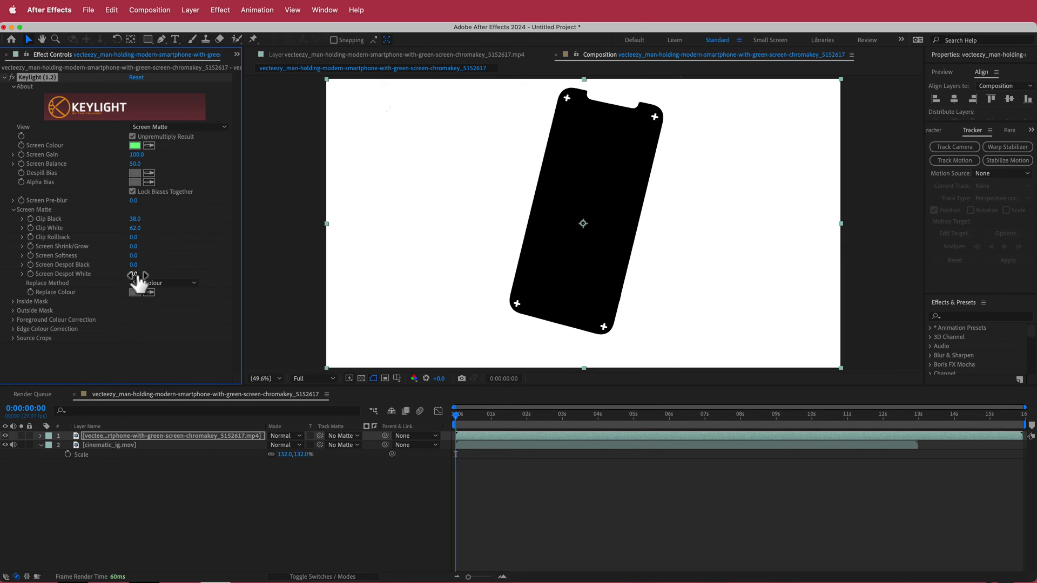
left_click_drag(151, 274, 117, 276)
left_click(191, 128)
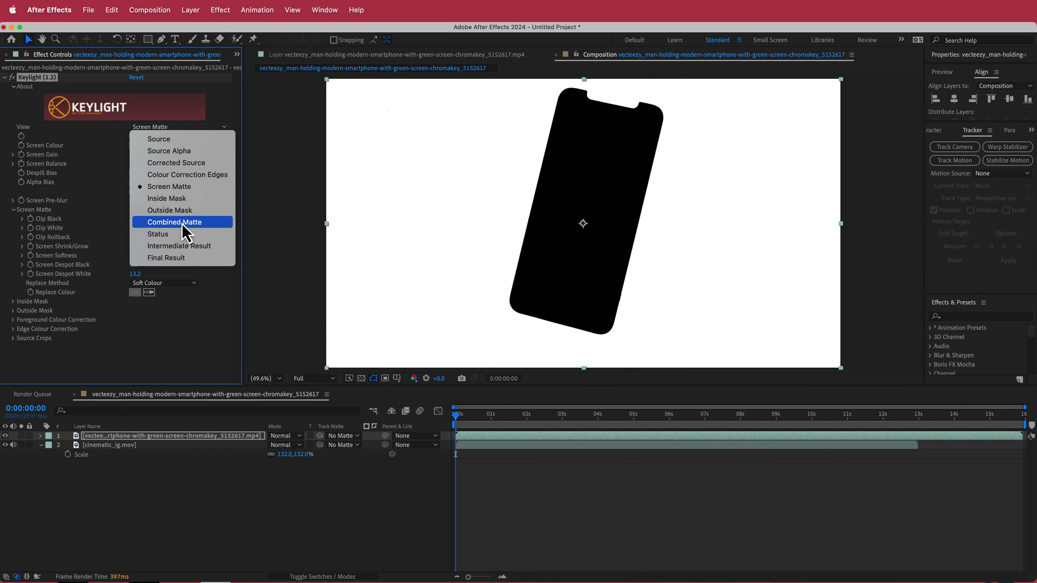
Return to Final Result view and scale cinematic_ig.mov to 151%, checking later frames.
left_click(184, 260)
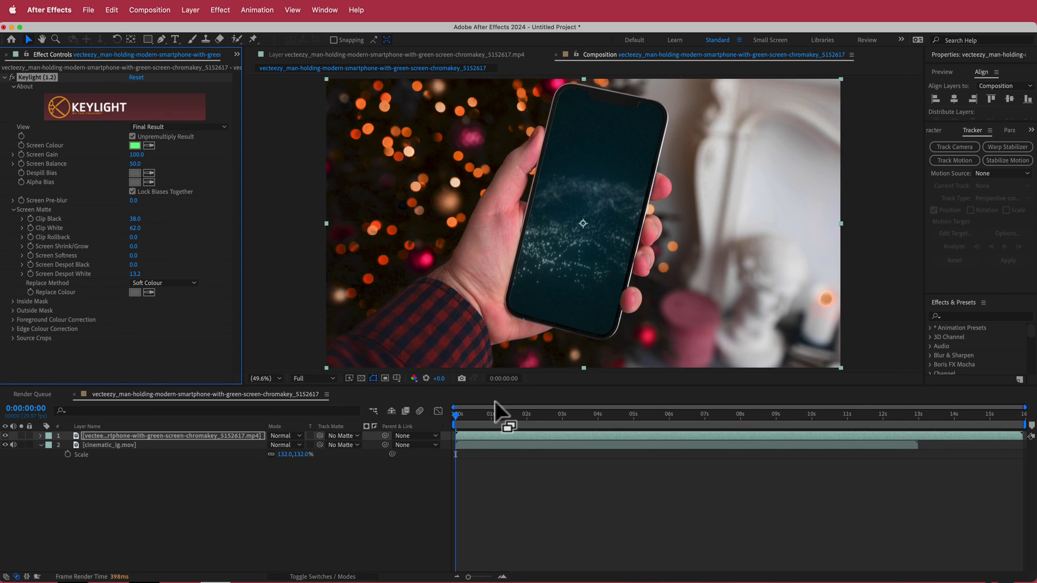
left_click_drag(459, 414, 614, 414)
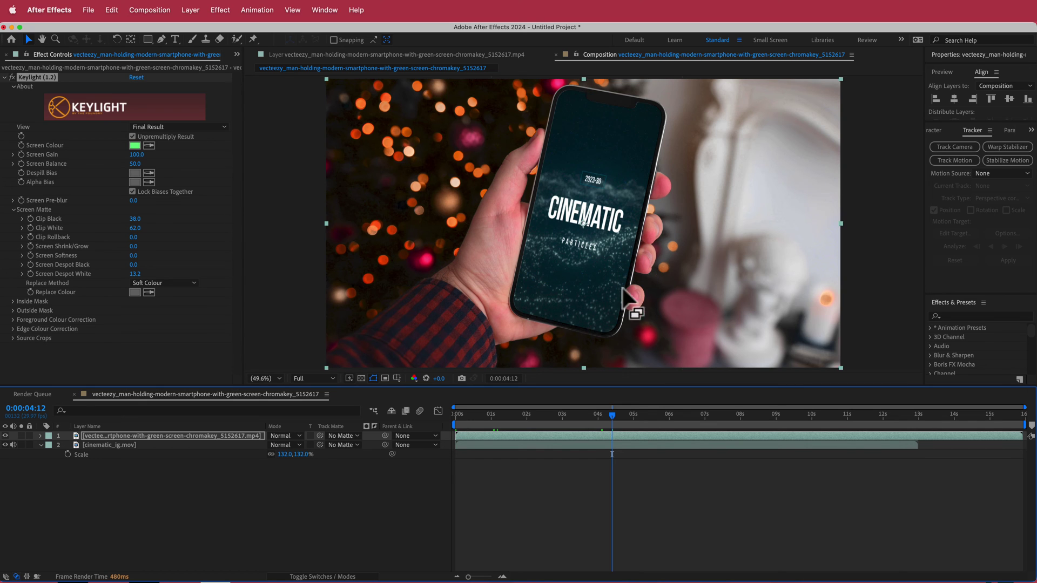
left_click(116, 445)
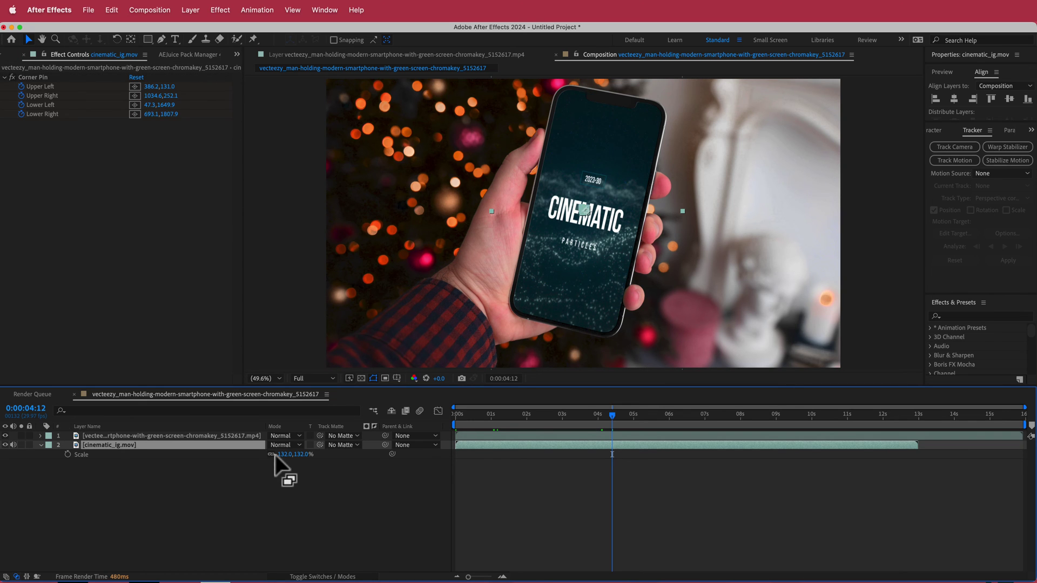
mouse_move(285, 454)
left_mouse_down()
mouse_move(300, 455)
mouse_move(279, 455)
mouse_move(290, 455)
left_mouse_up()
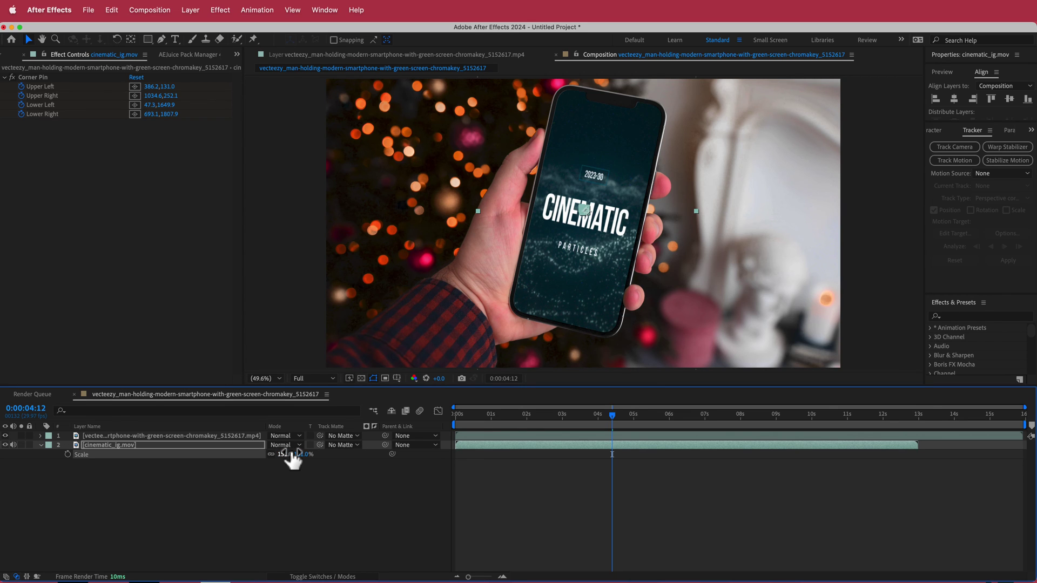
left_click_drag(612, 415, 637, 414)
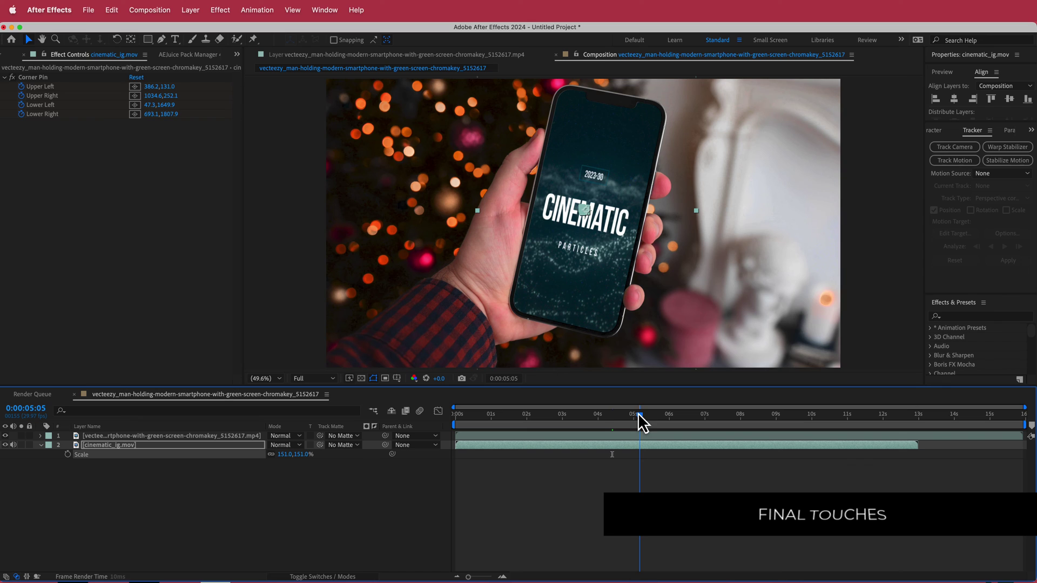
Add a new adjustment layer and move it to the top of the layer stack.
left_click(314, 576)
right_click(338, 437)
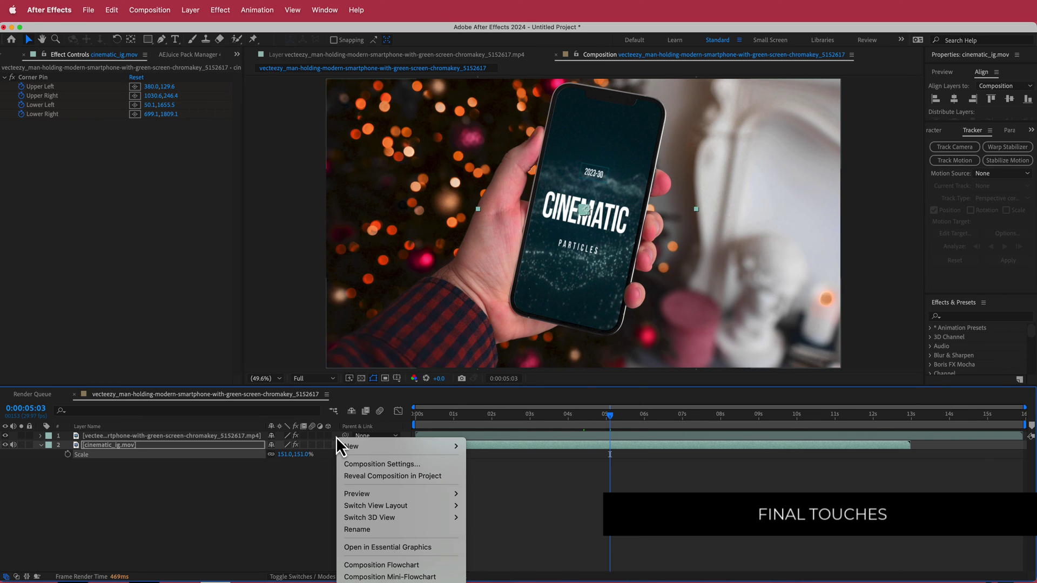
mouse_move(361, 446)
left_click(524, 537)
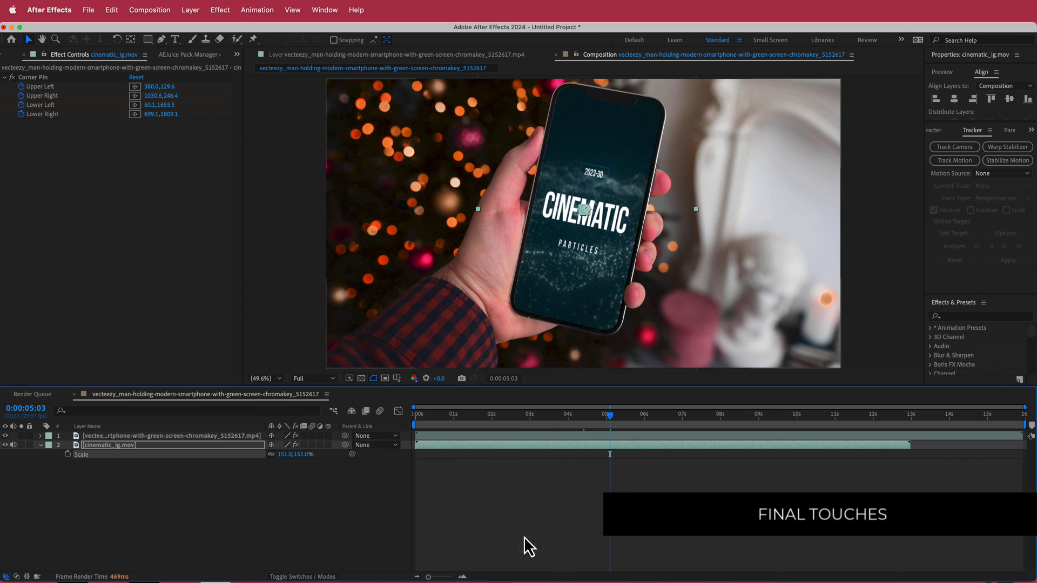
left_click_drag(118, 446, 123, 436)
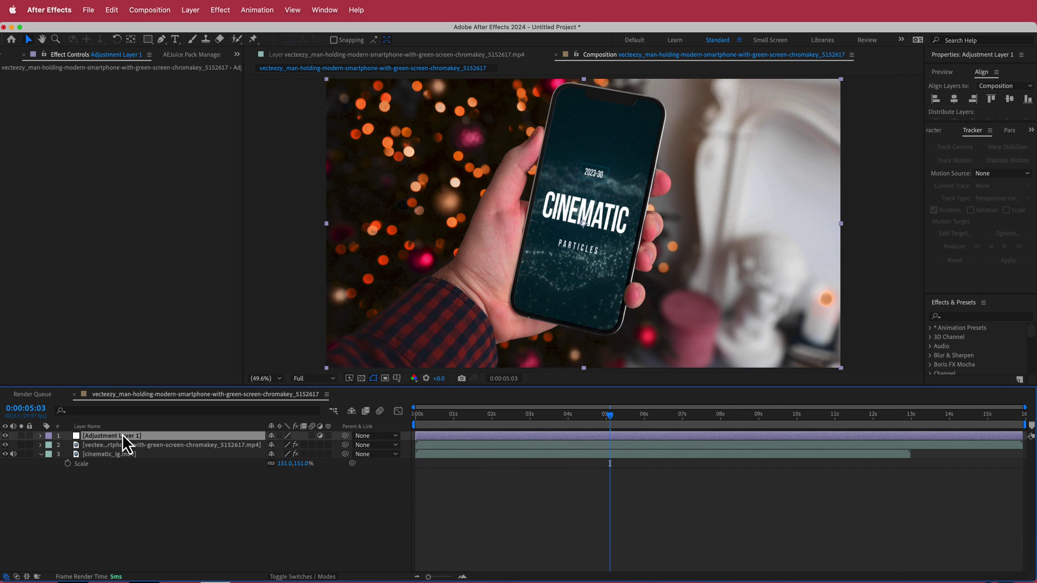
Apply Lumetri Color to the adjustment layer.
key("ctrl+space")
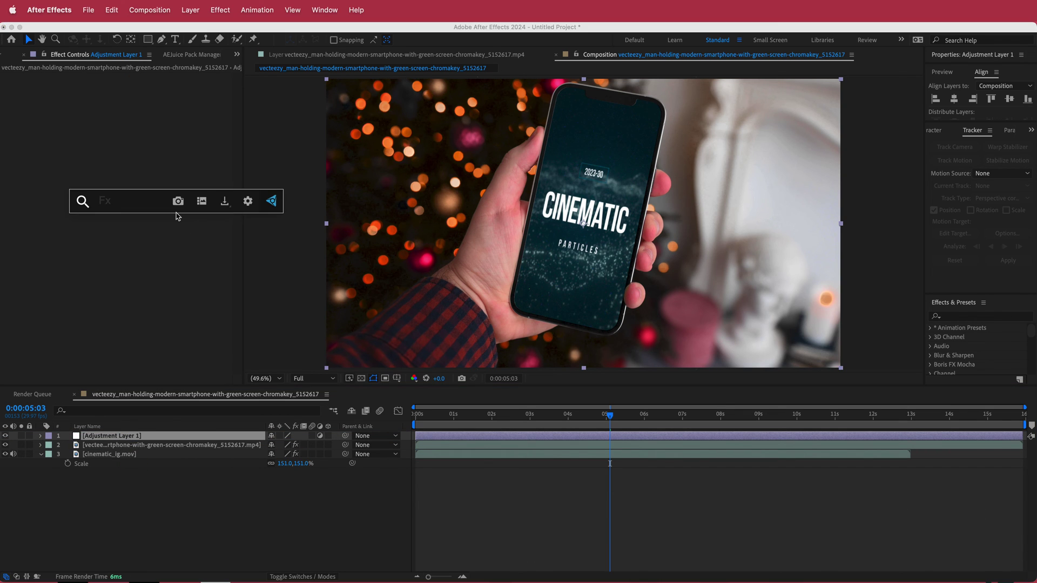
type("lu")
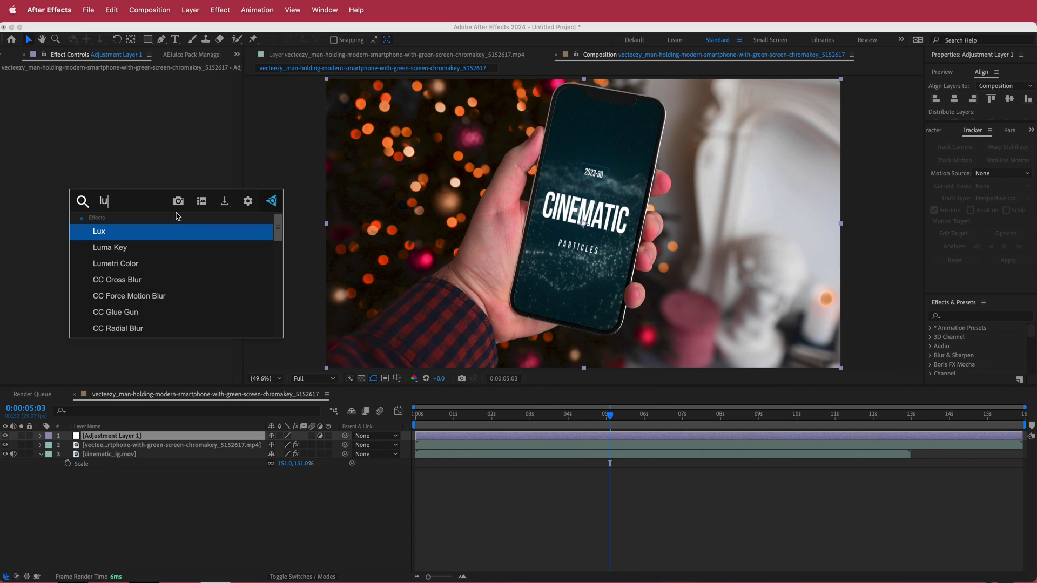
key("BackSpace")
type("ume")
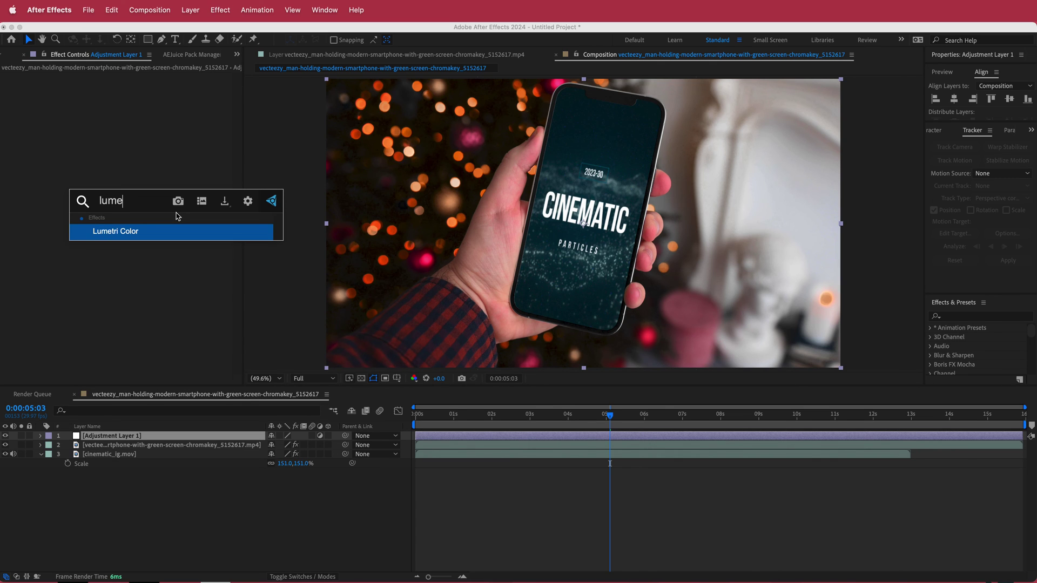
left_click(135, 234)
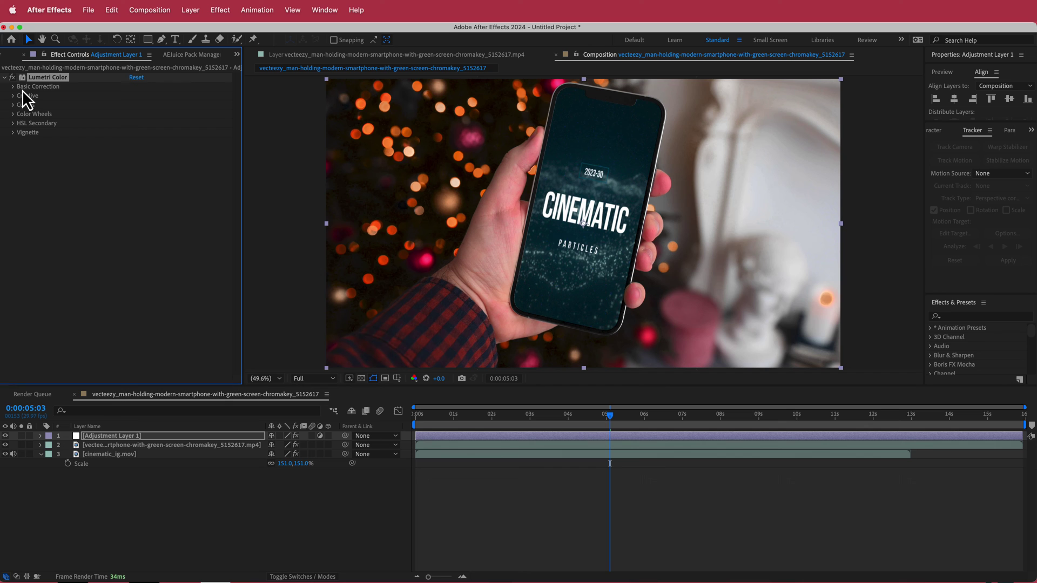
Set the Lumetri Creative look to SL GOLD RUSH HDR with Intensity 60.
left_click(16, 96)
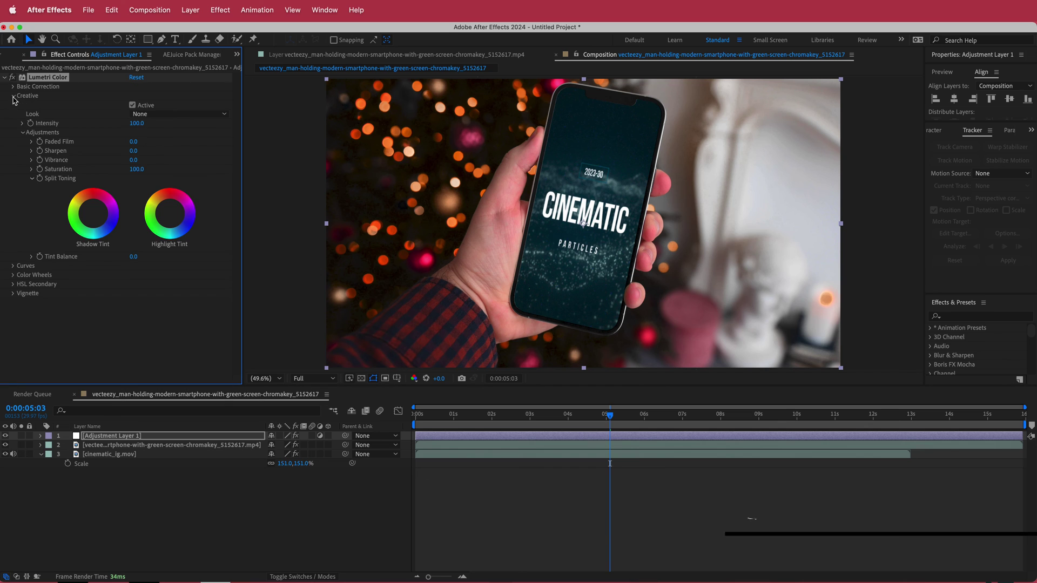
left_click(166, 114)
scroll(209, 258, "down", 10)
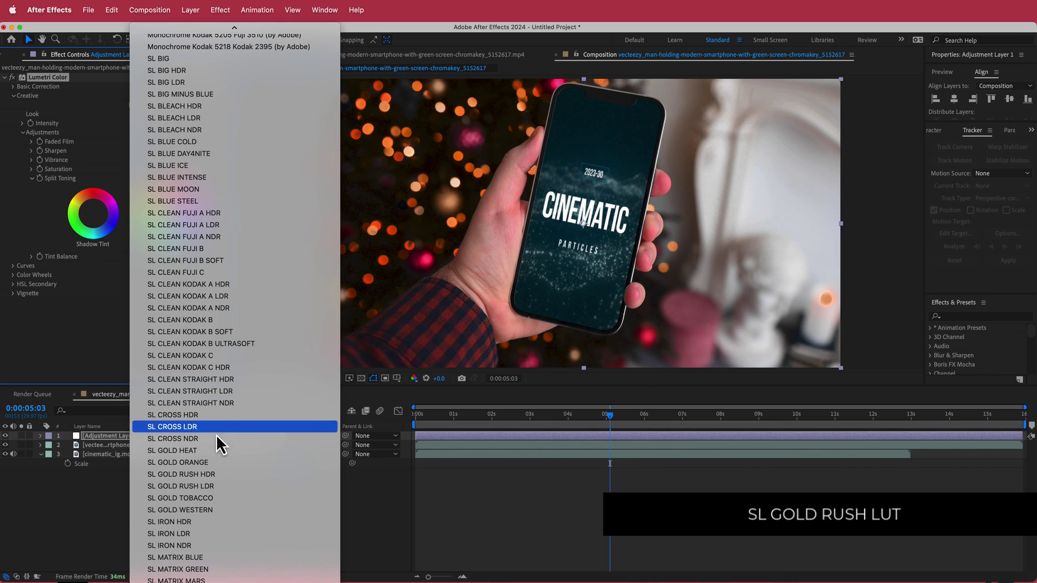
left_click(219, 485)
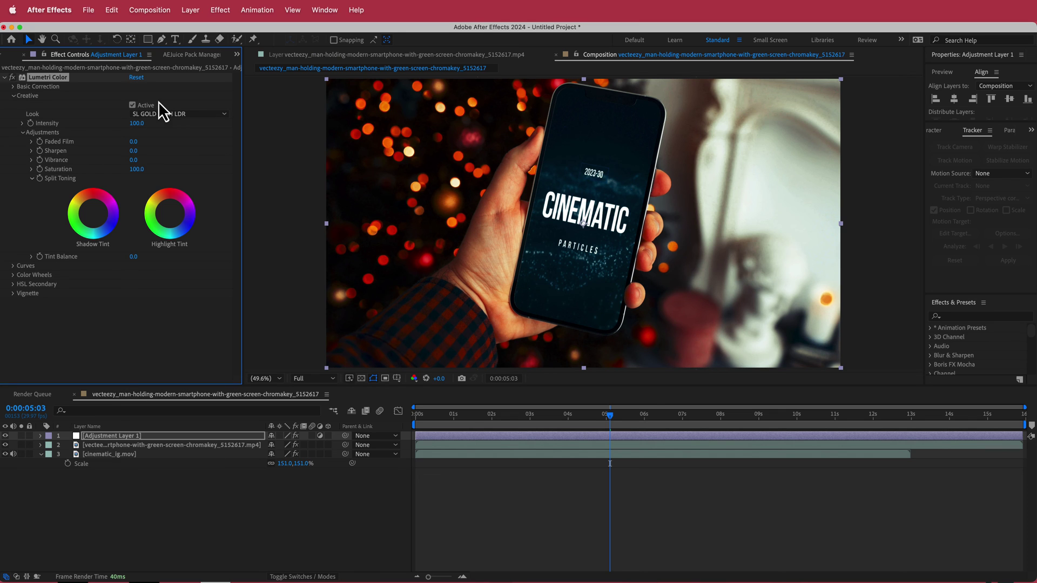
left_click(174, 114)
scroll(258, 477, "down", 5)
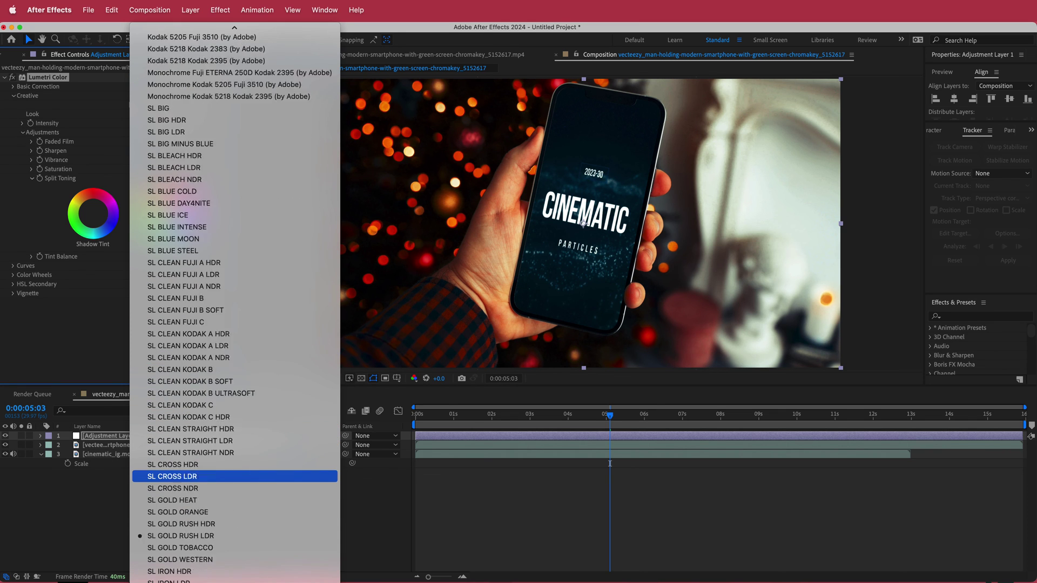
scroll(232, 473, "down", 2)
left_click(218, 477)
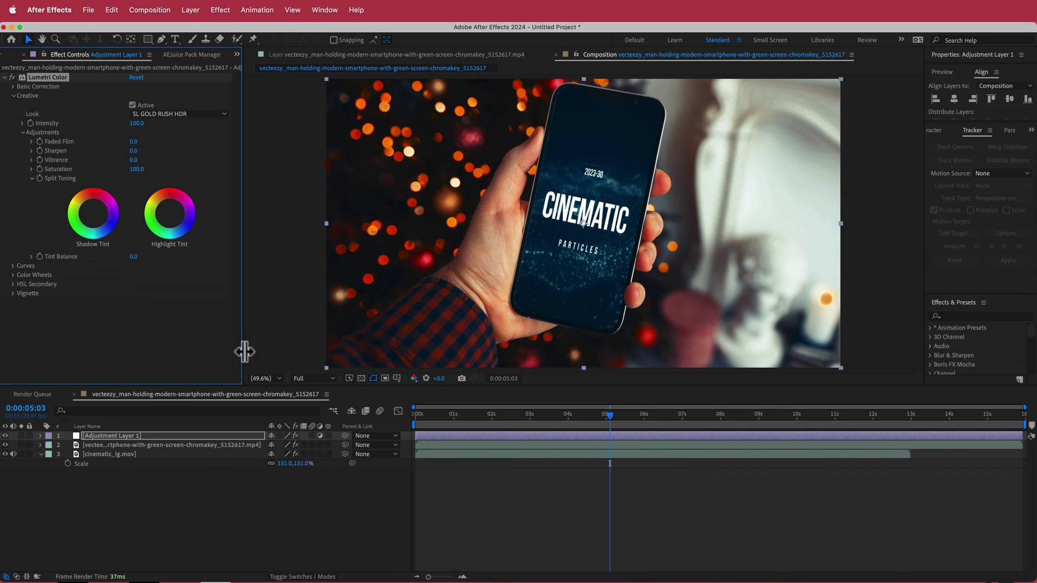
left_click(138, 123)
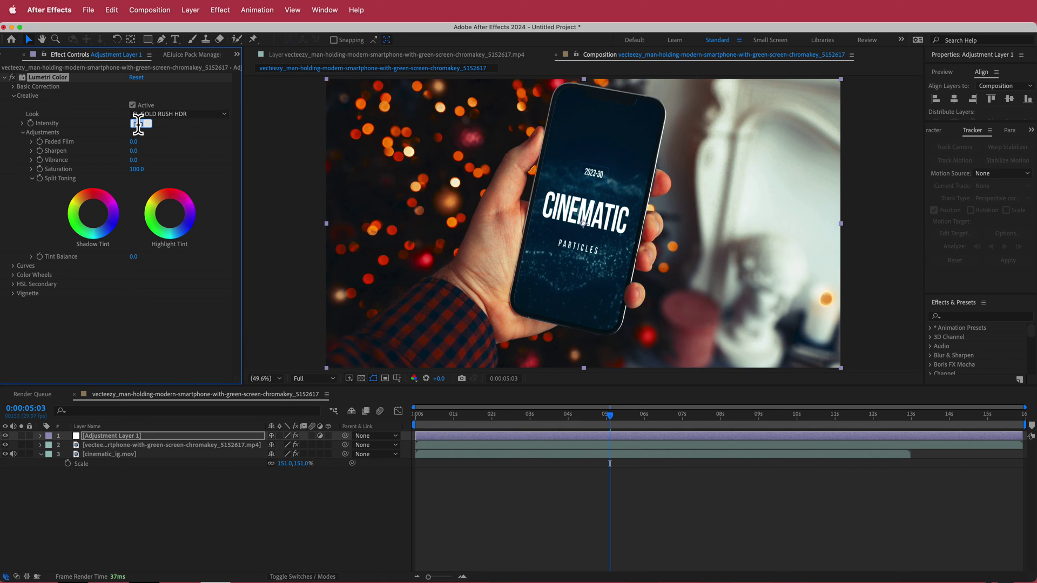
key("Return")
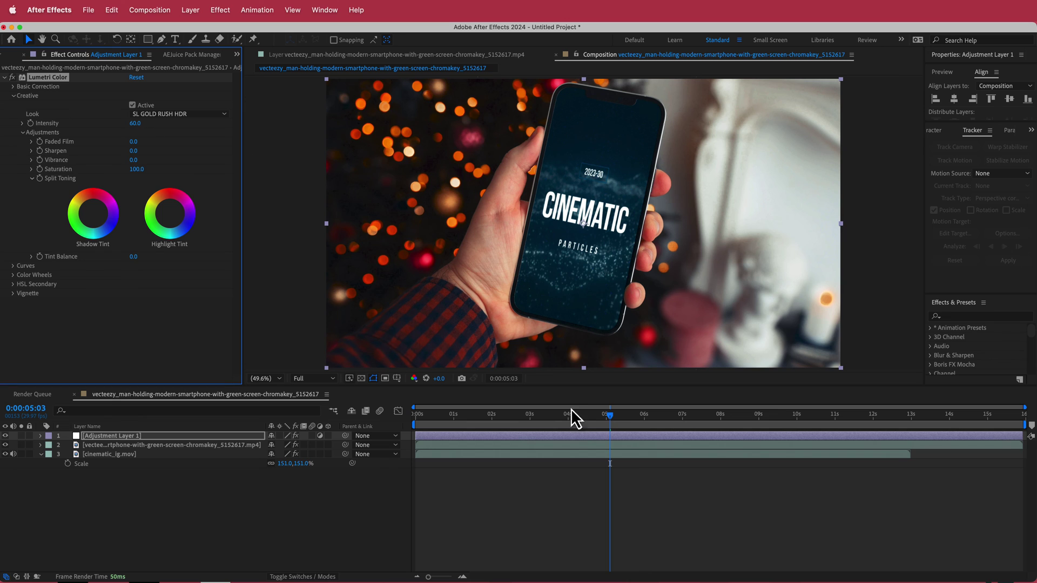
left_click_drag(610, 419, 508, 413)
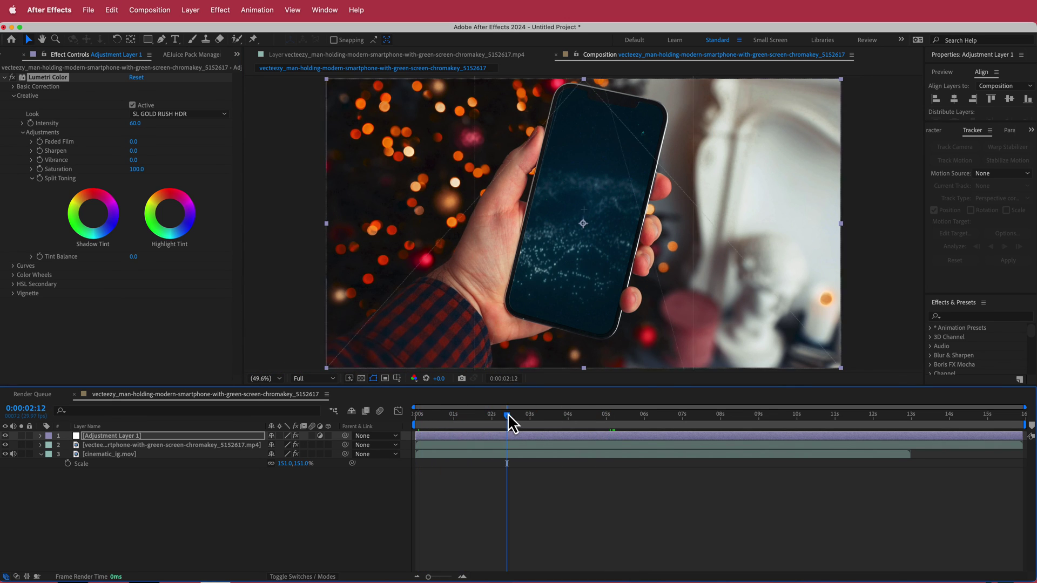
Add another adjustment layer on top and apply Noise with Amount of Noise at 10%.
right_click(338, 436)
mouse_move(363, 445)
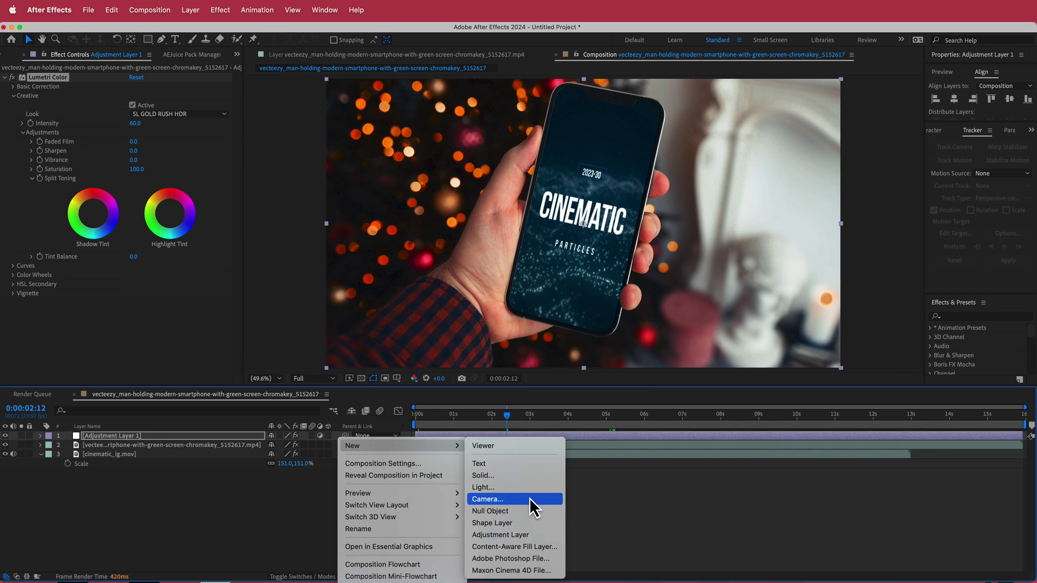
left_click(526, 534)
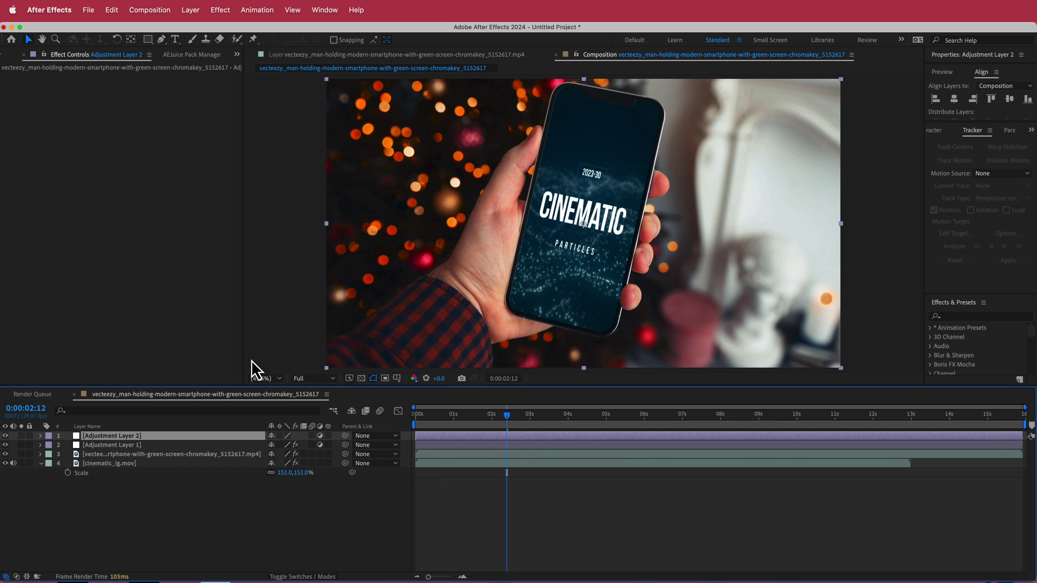
key("ctrl+space")
type("noise")
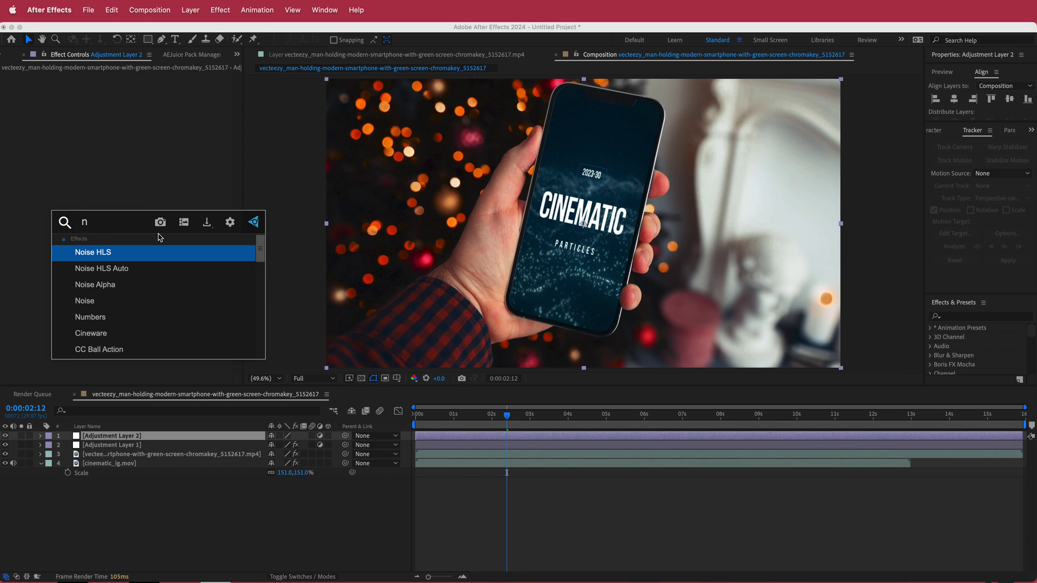
left_click(106, 300)
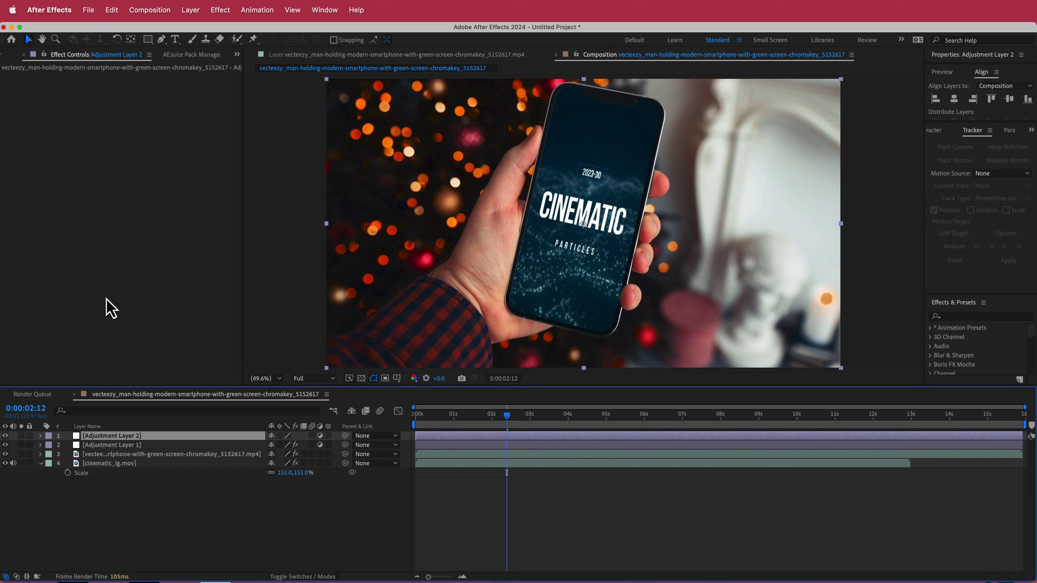
left_click(135, 88)
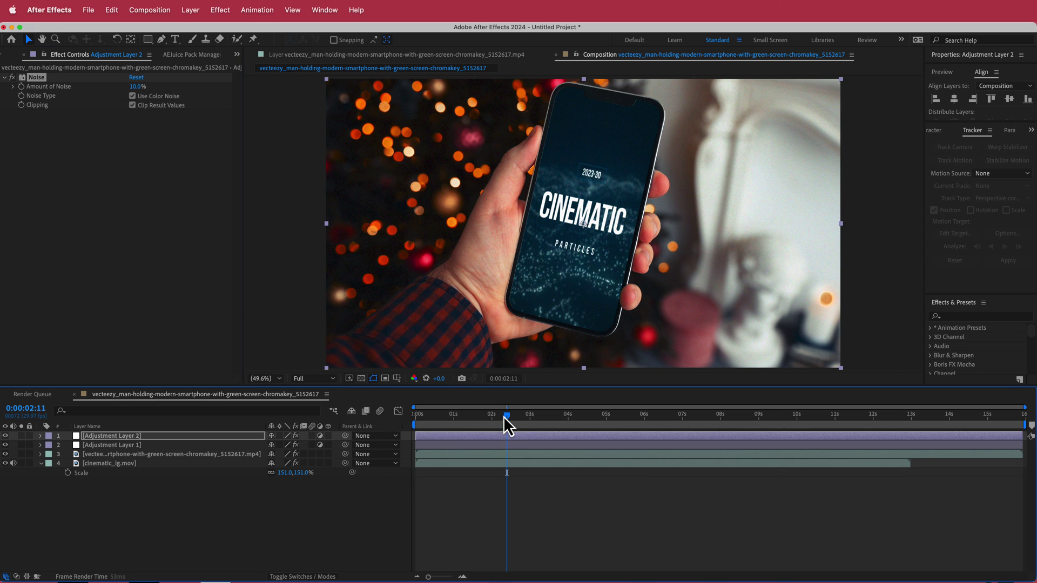
left_click_drag(505, 424, 624, 424)
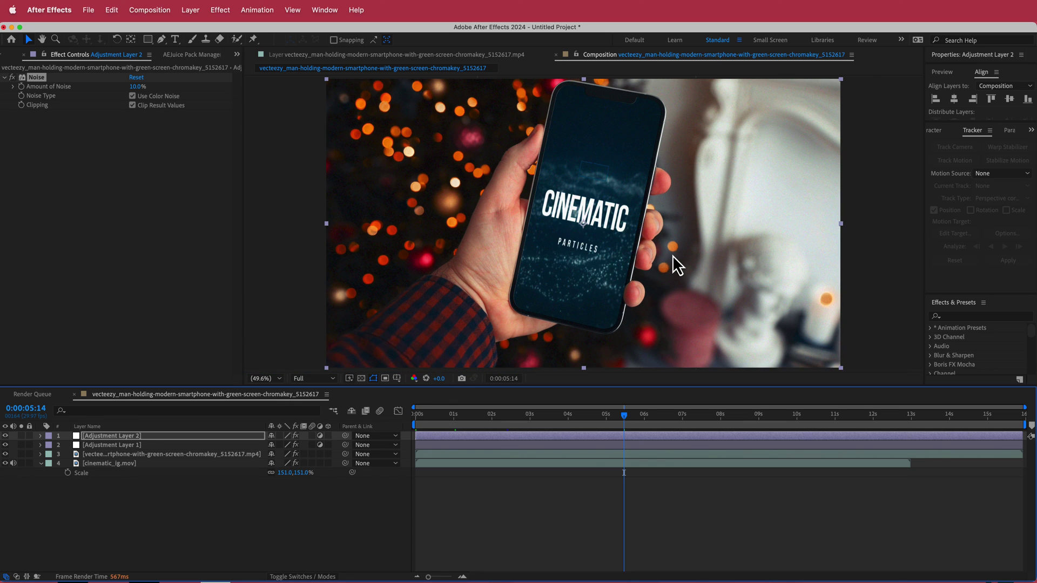